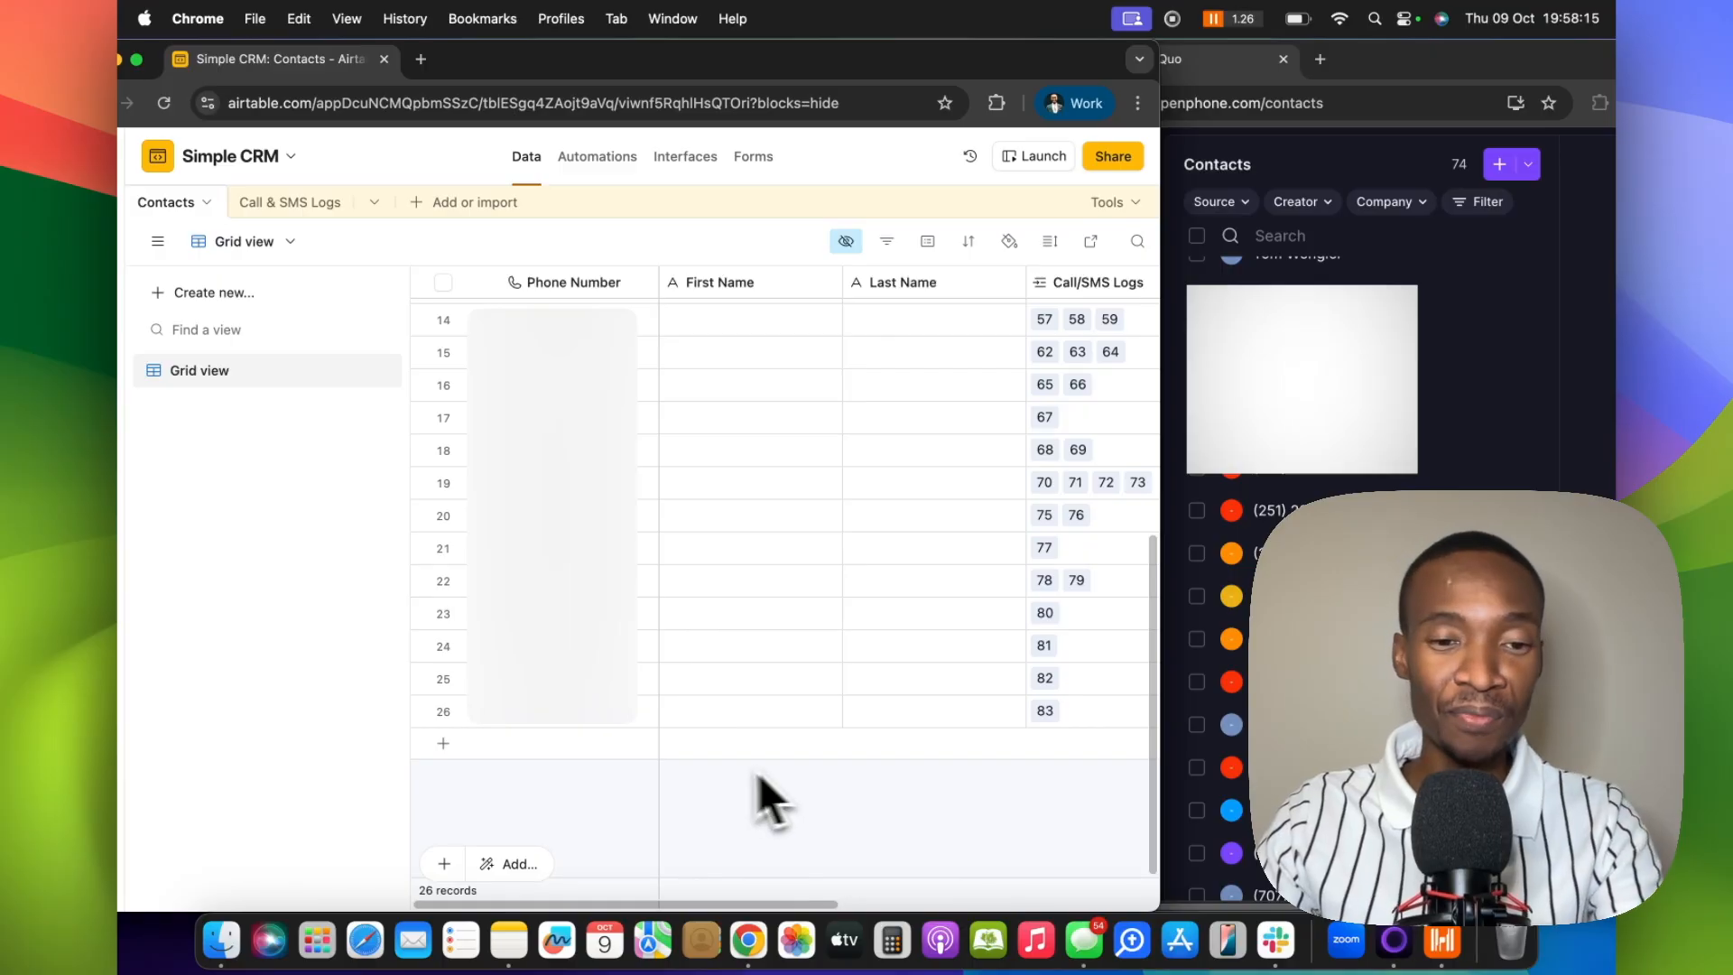
# Add a new Contacts record with the test contact's phone number, first name and last name
pyautogui.click(575, 767)
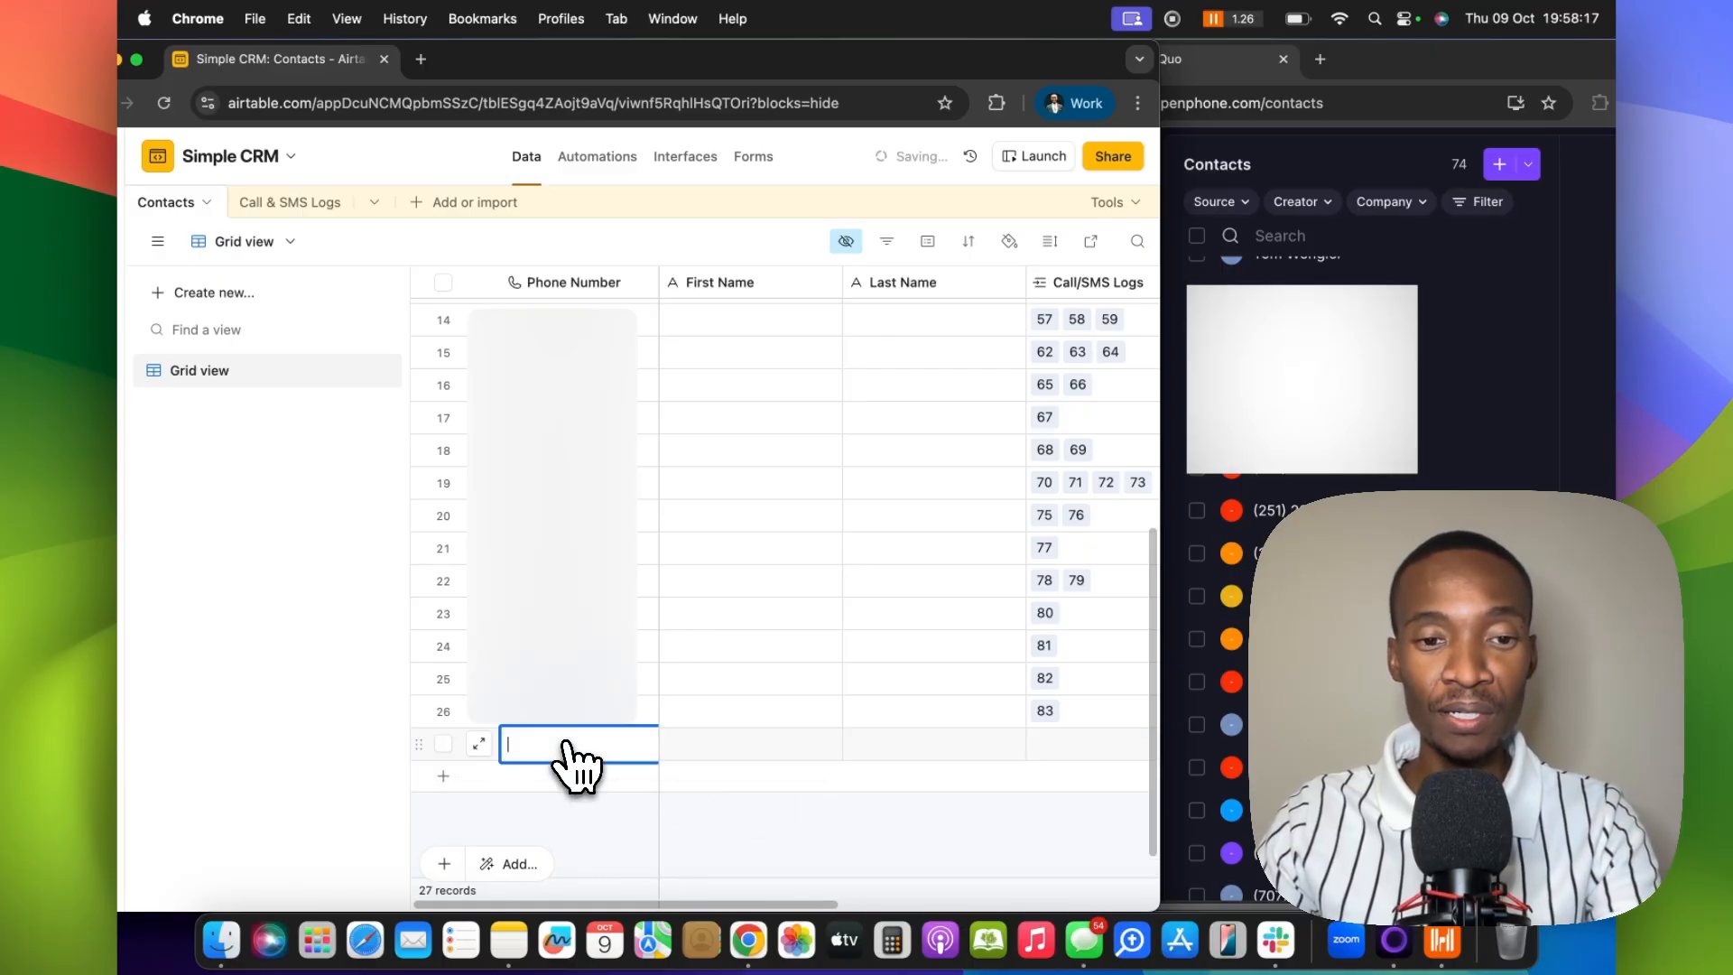
pyautogui.write('+')
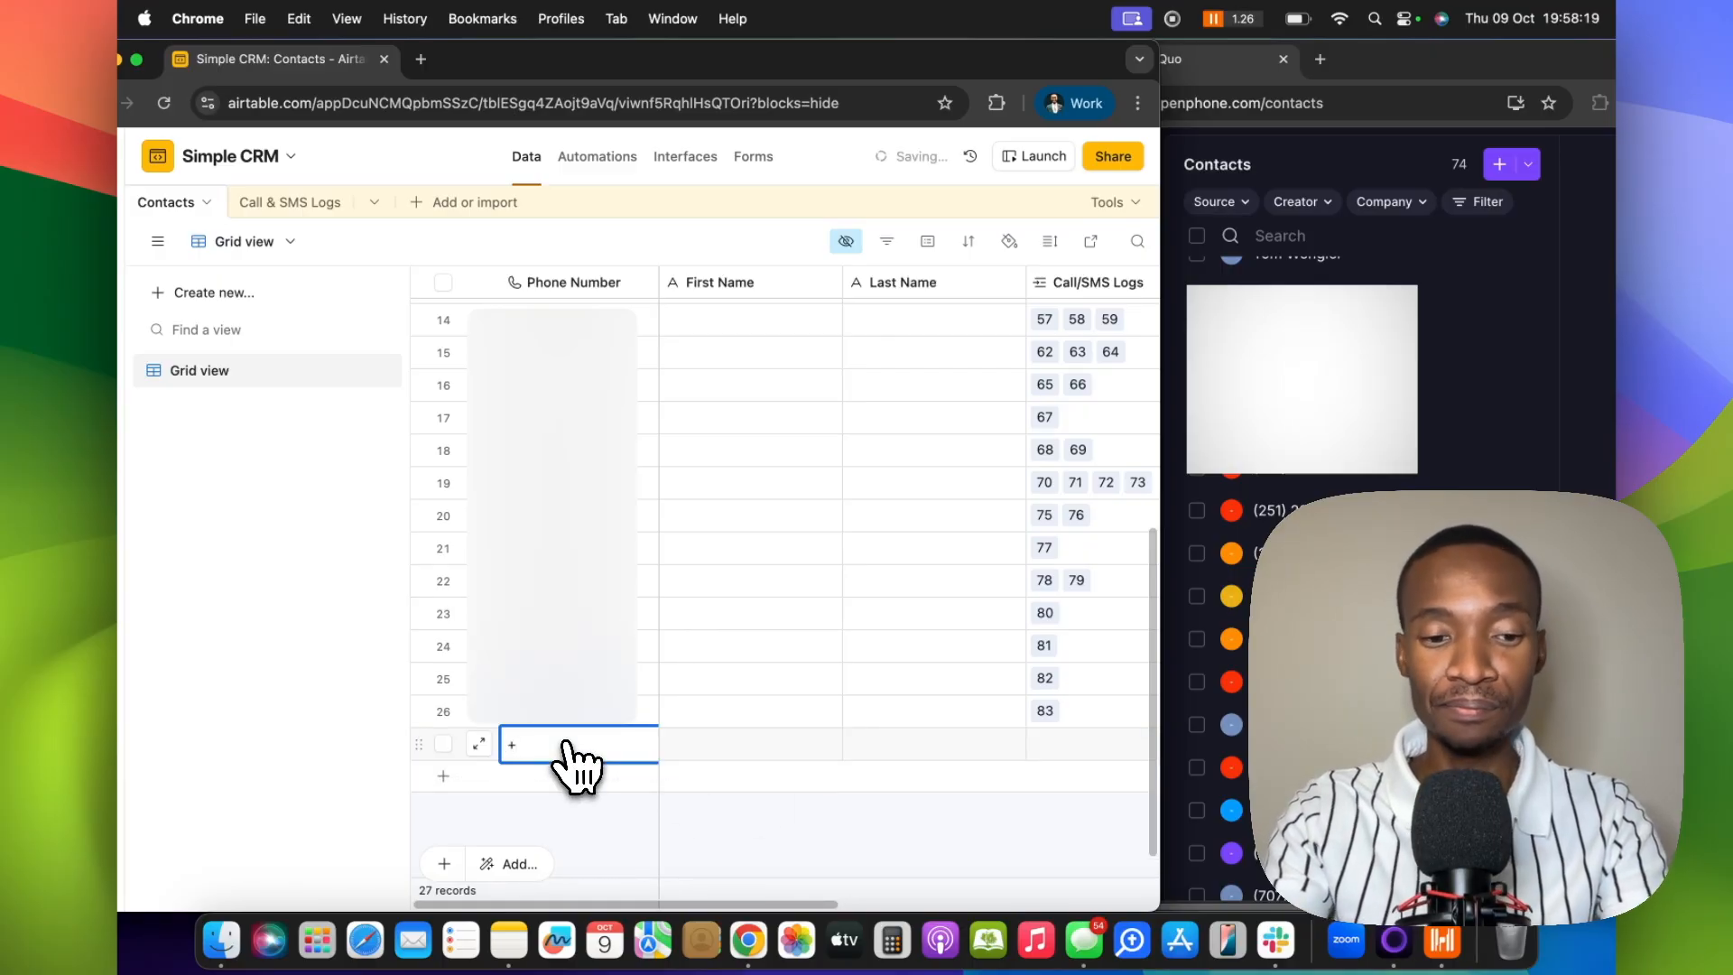
pyautogui.write('177777')
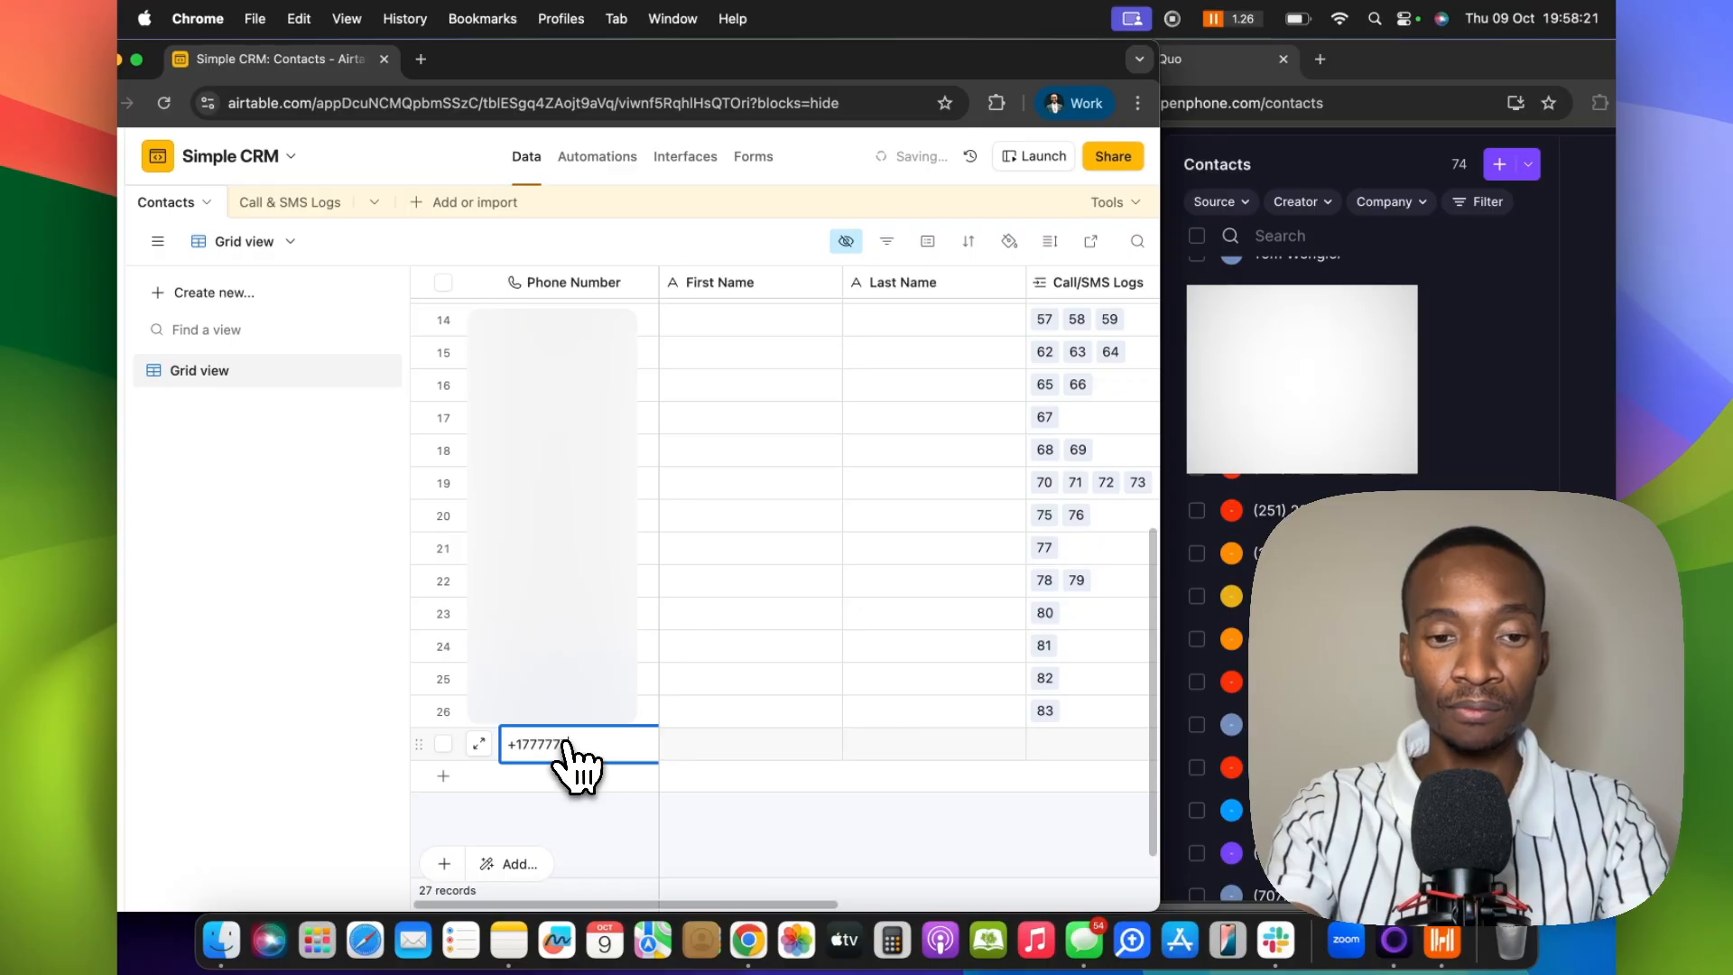
pyautogui.write('77777')
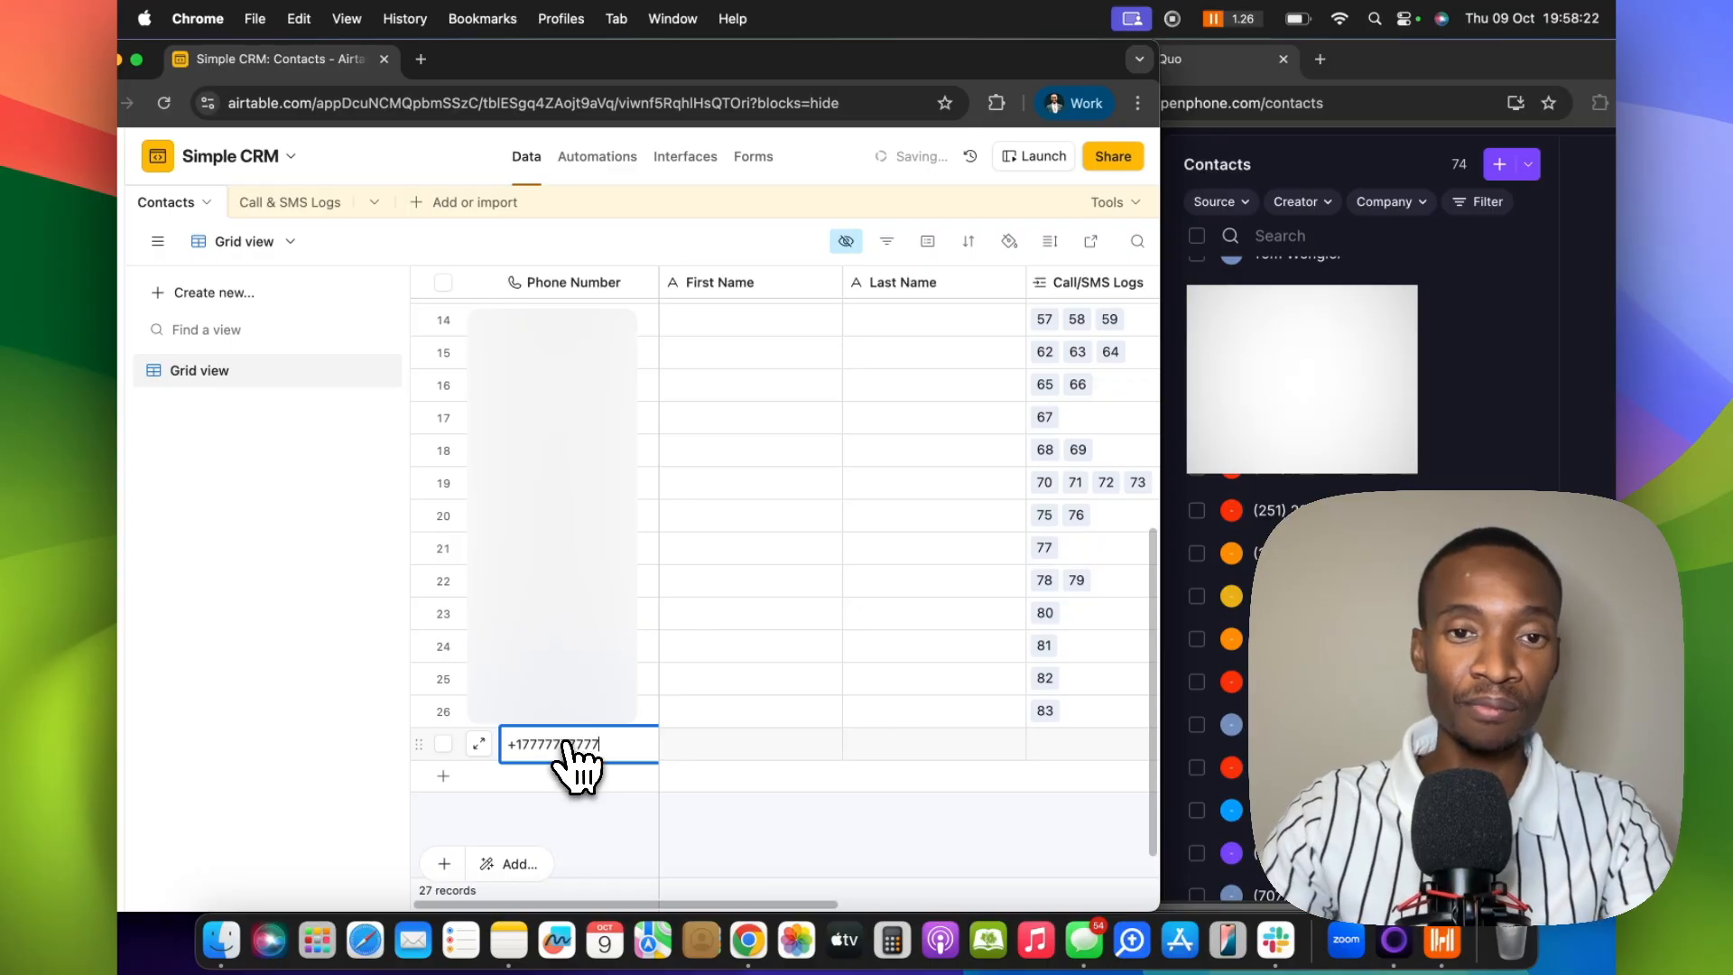
pyautogui.click(775, 746)
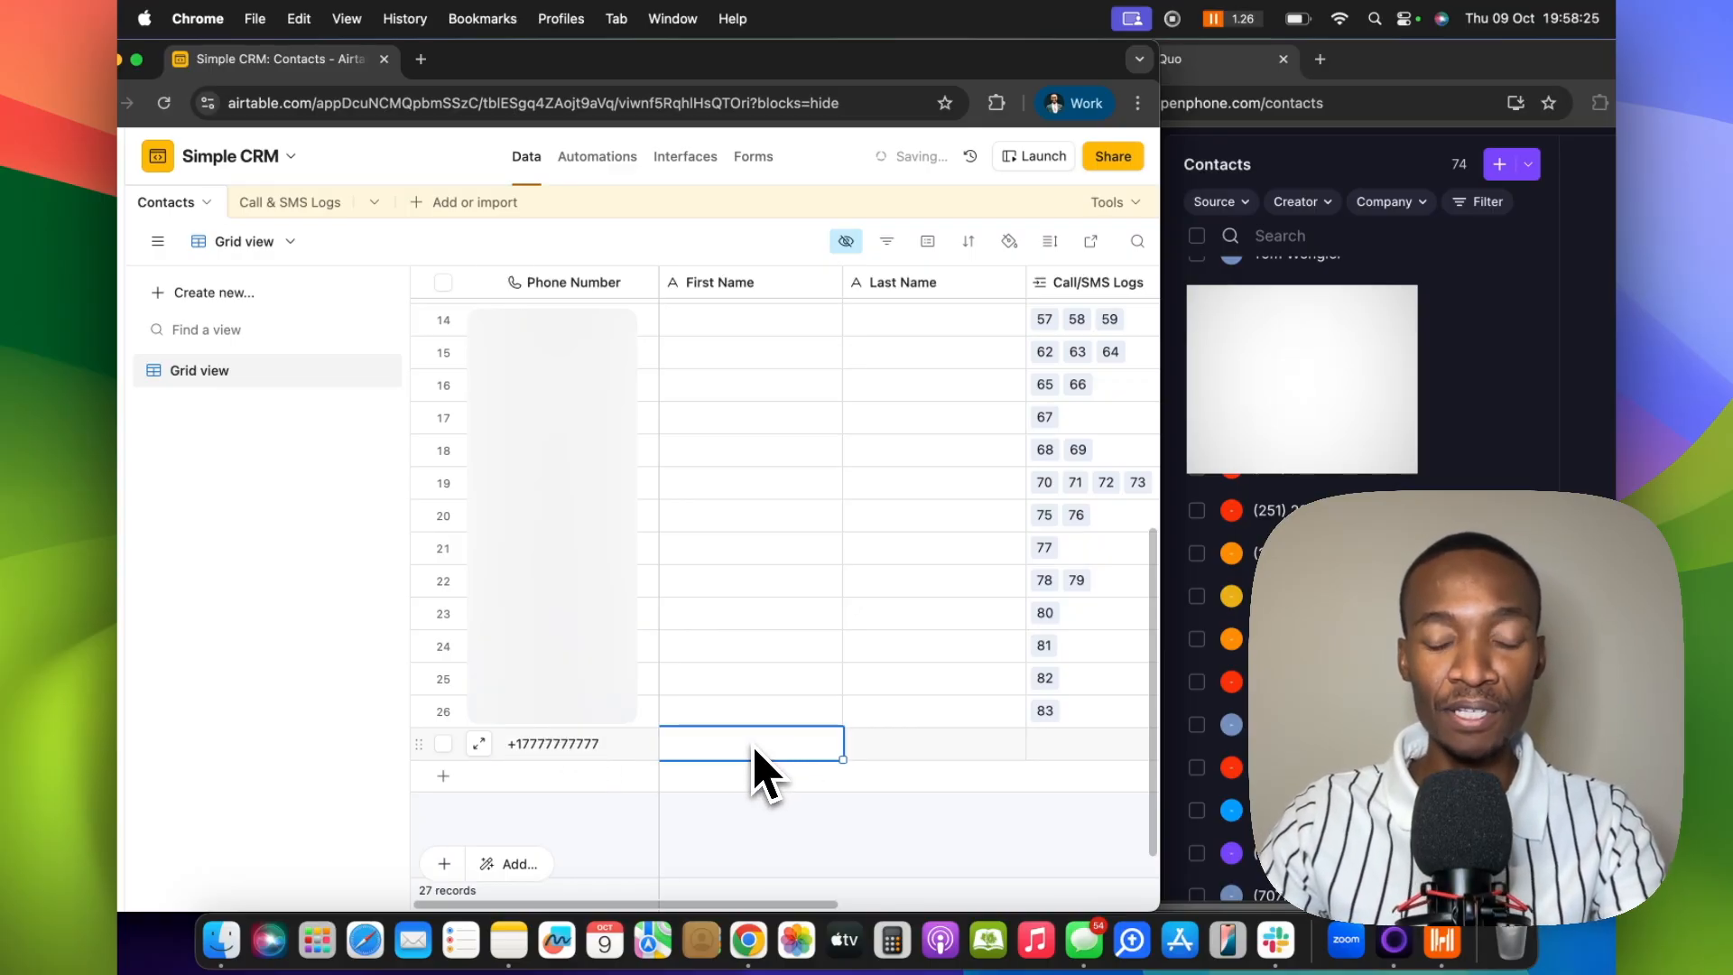
pyautogui.write('Tristan')
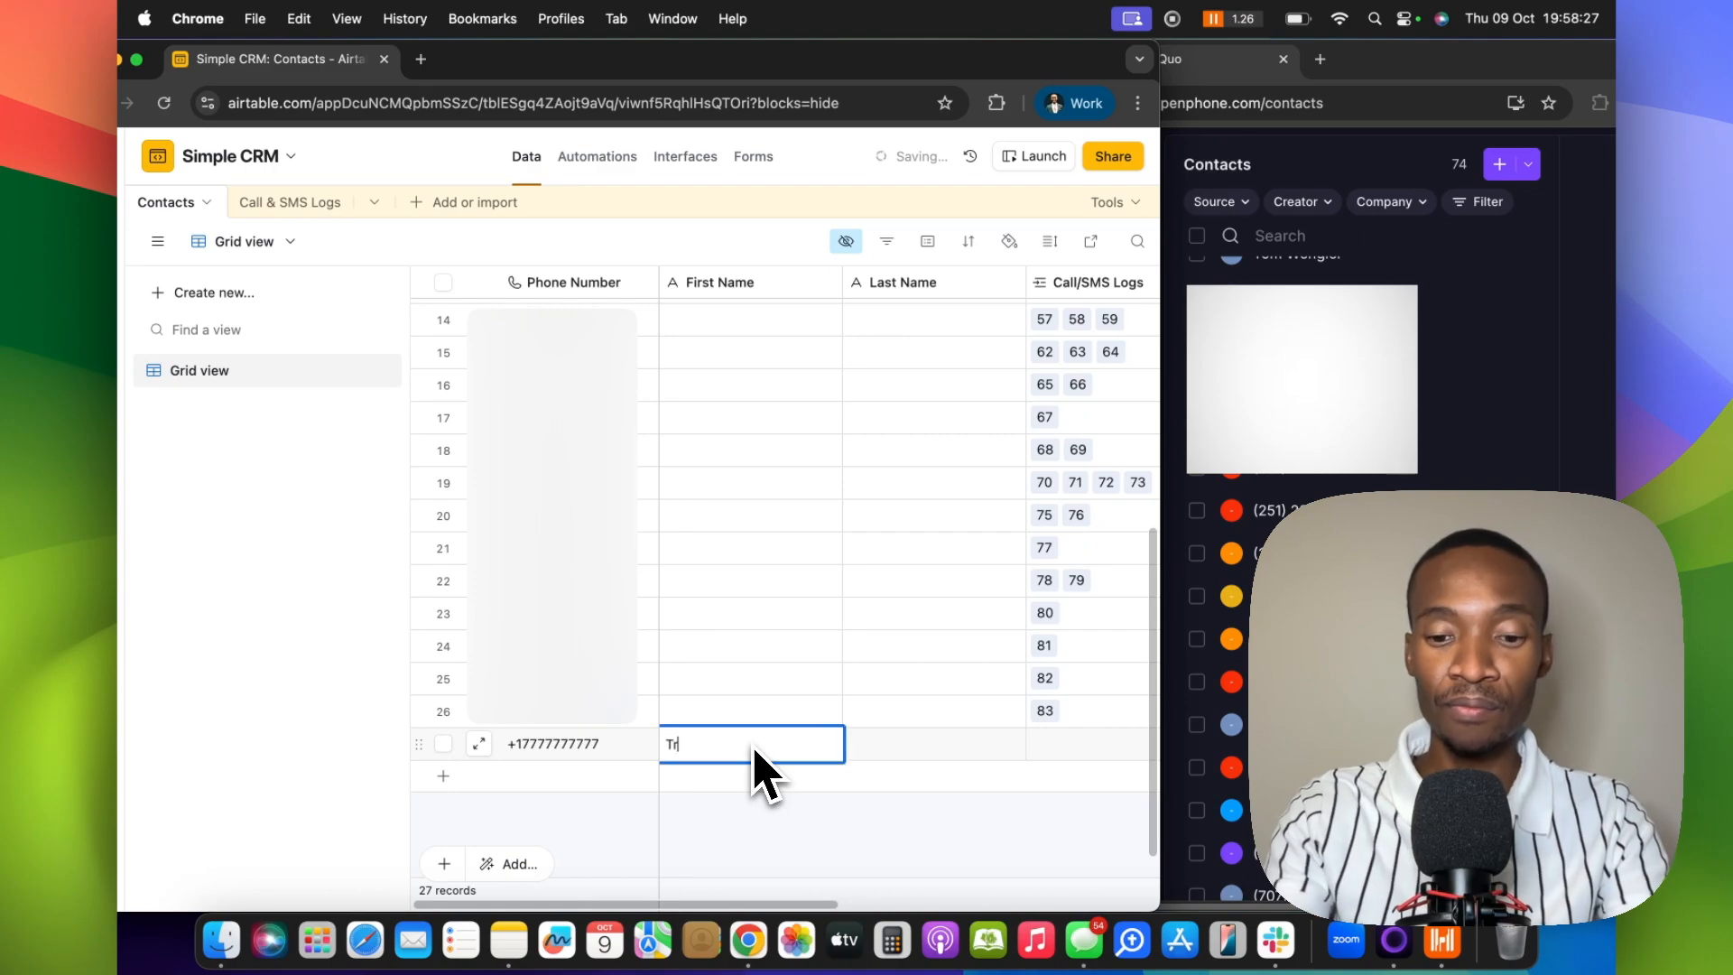
pyautogui.press('Tab')
pyautogui.write('Pa')
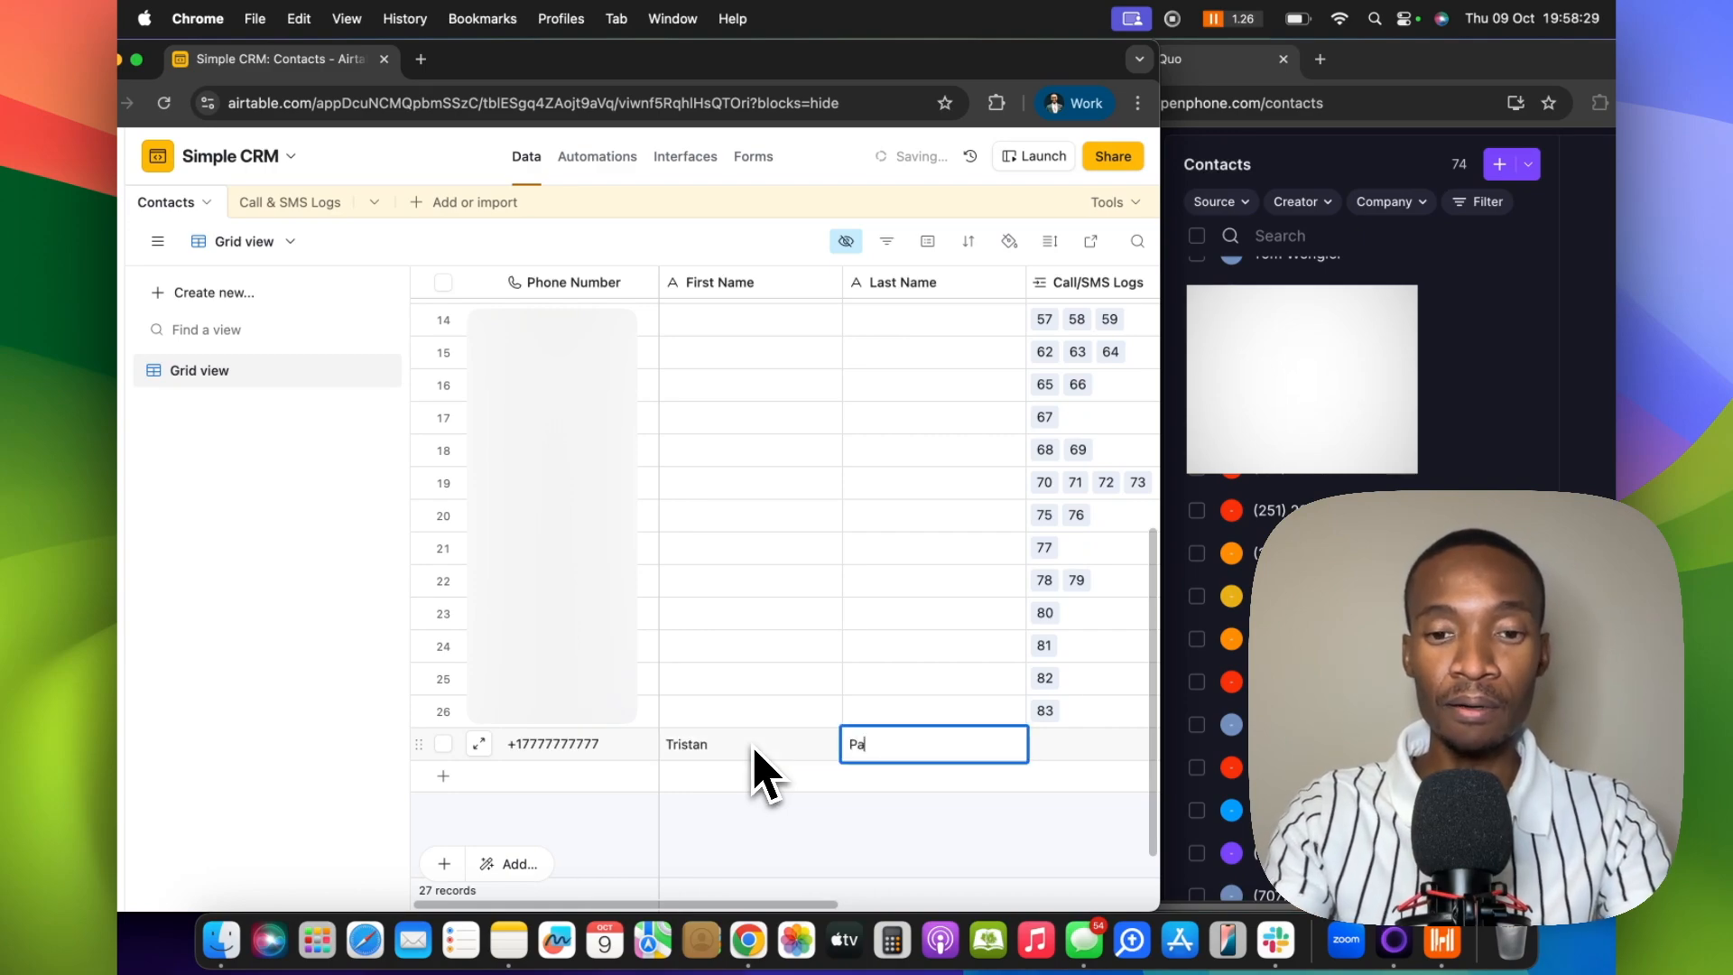
pyautogui.write('rks')
pyautogui.press('Tab')
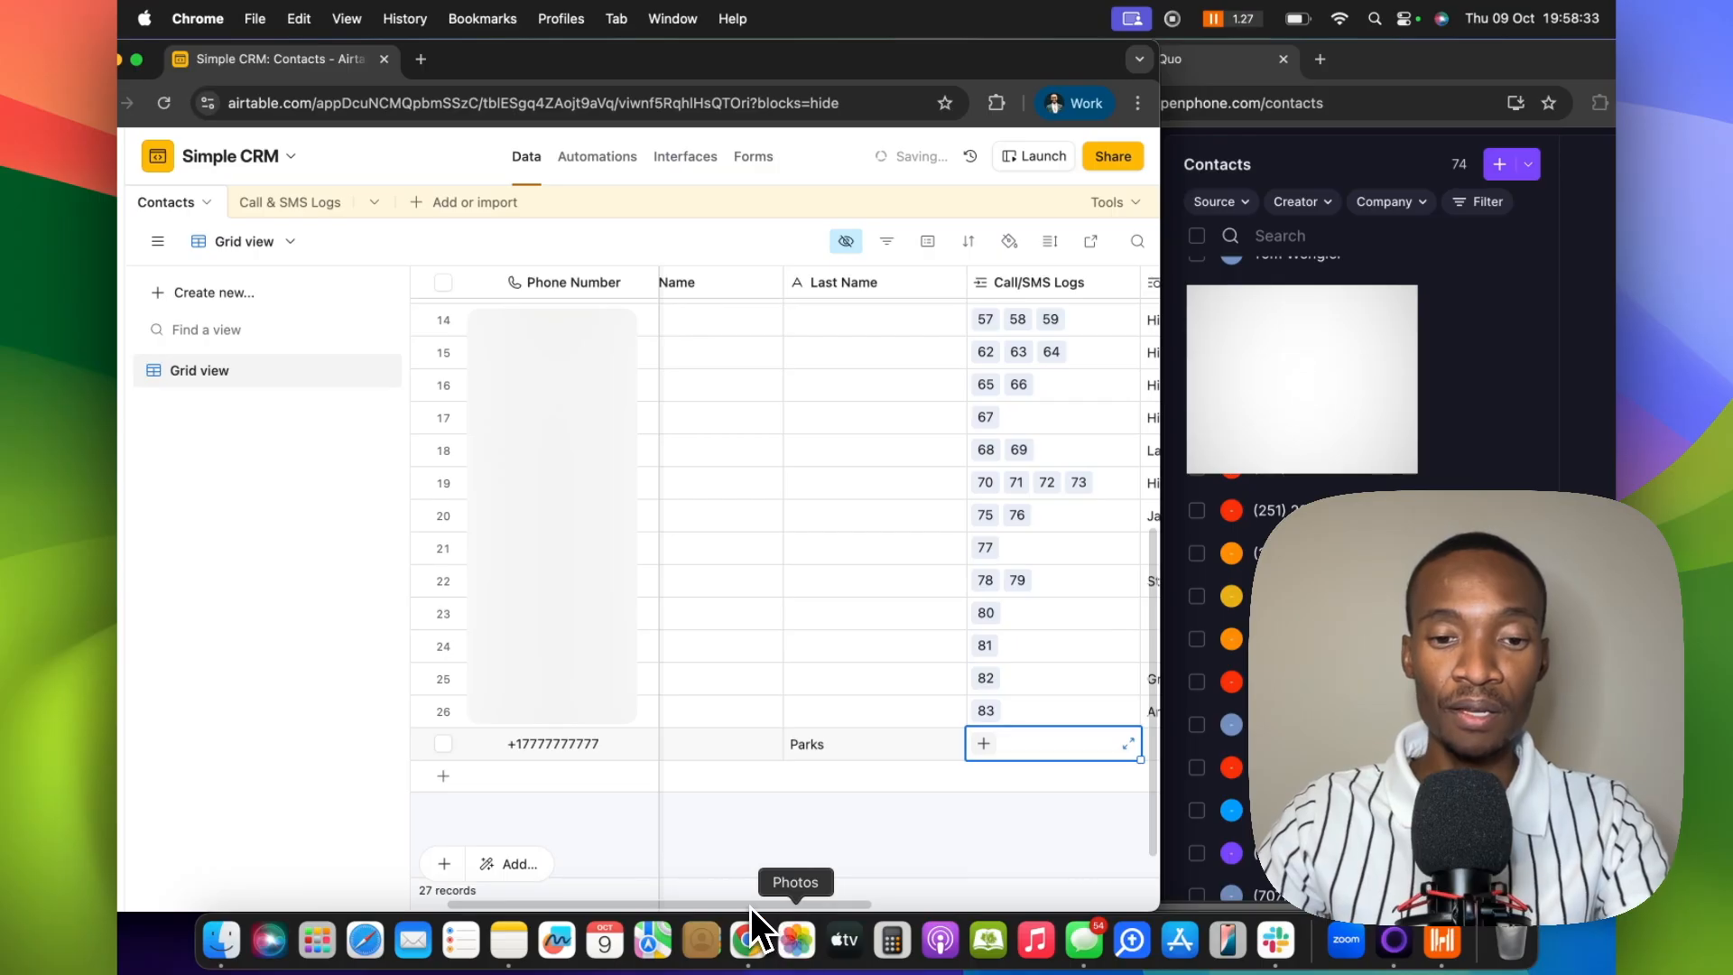
pyautogui.moveTo(753, 904); pyautogui.dragTo(696, 908)
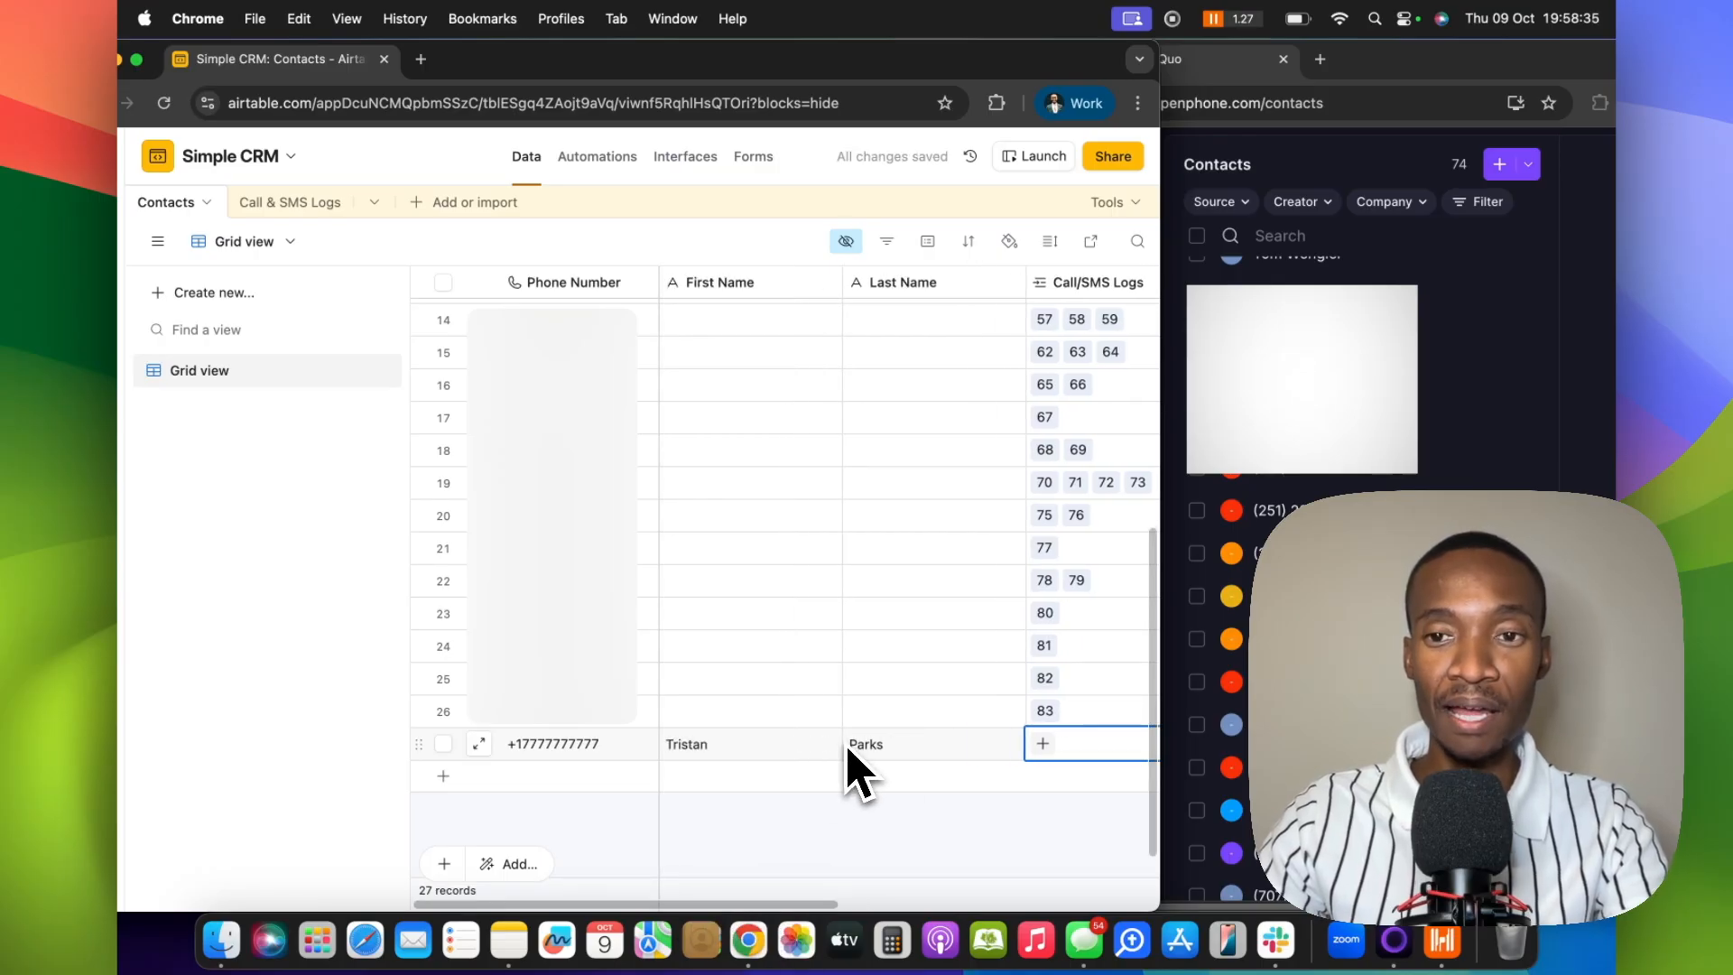
# In Quo, open the newly synced contact's details to see its phone number
pyautogui.click(1448, 388)
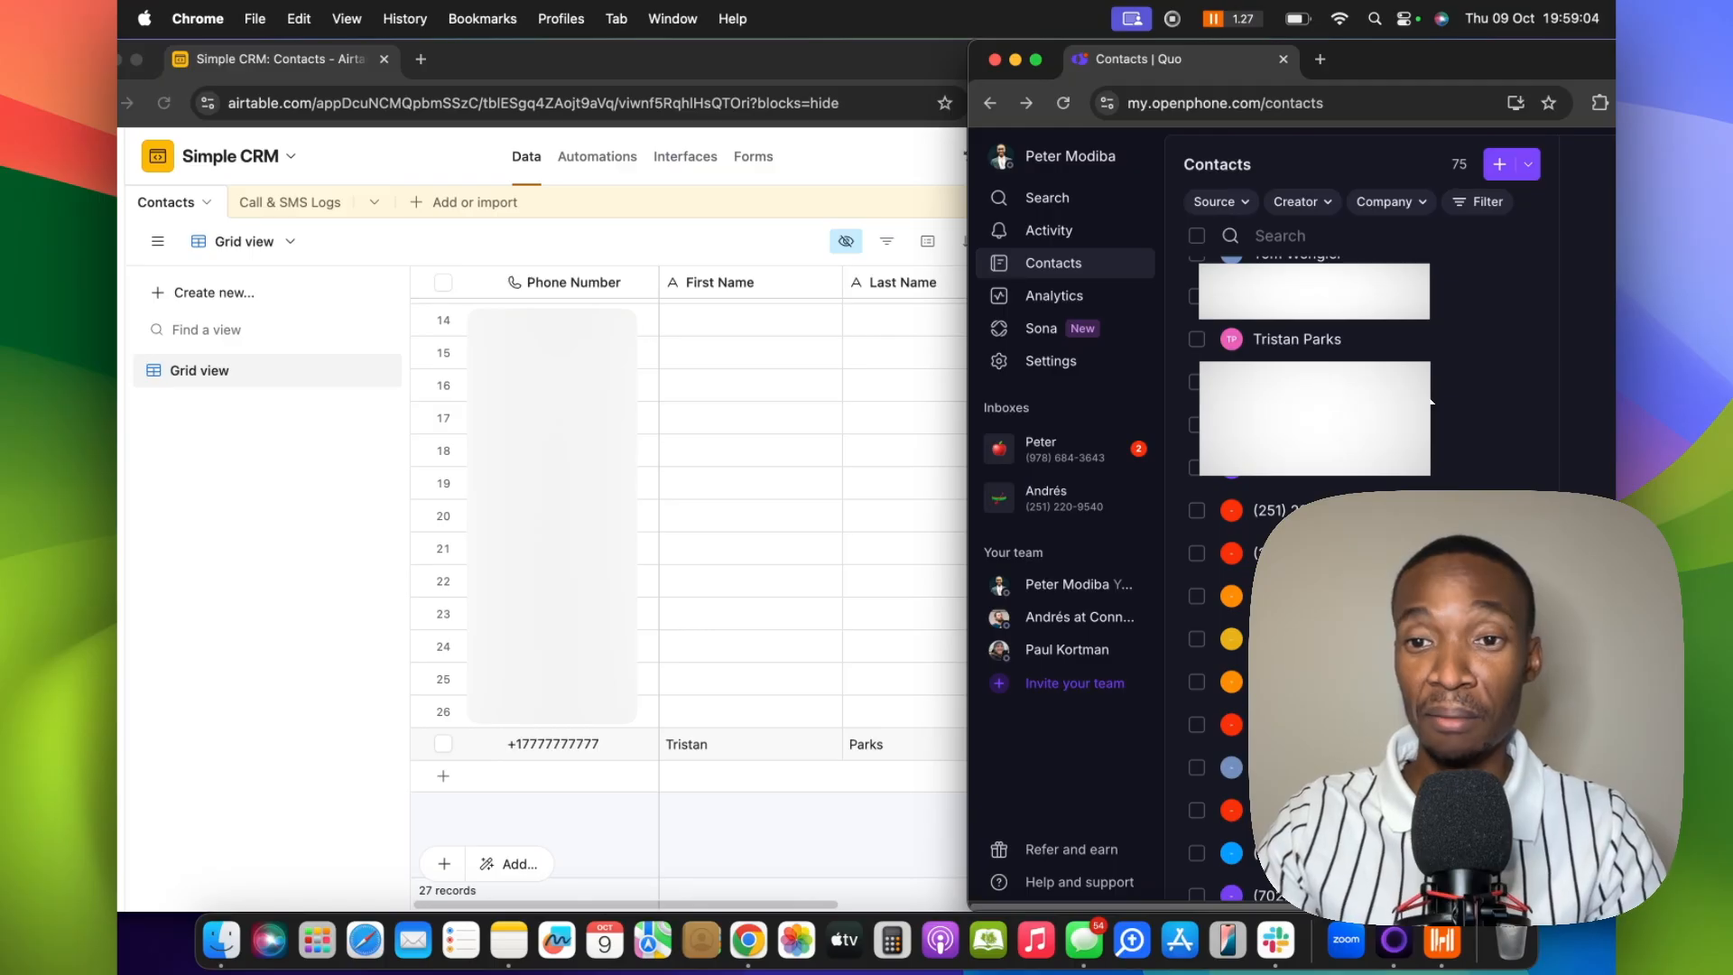
pyautogui.click(1295, 350)
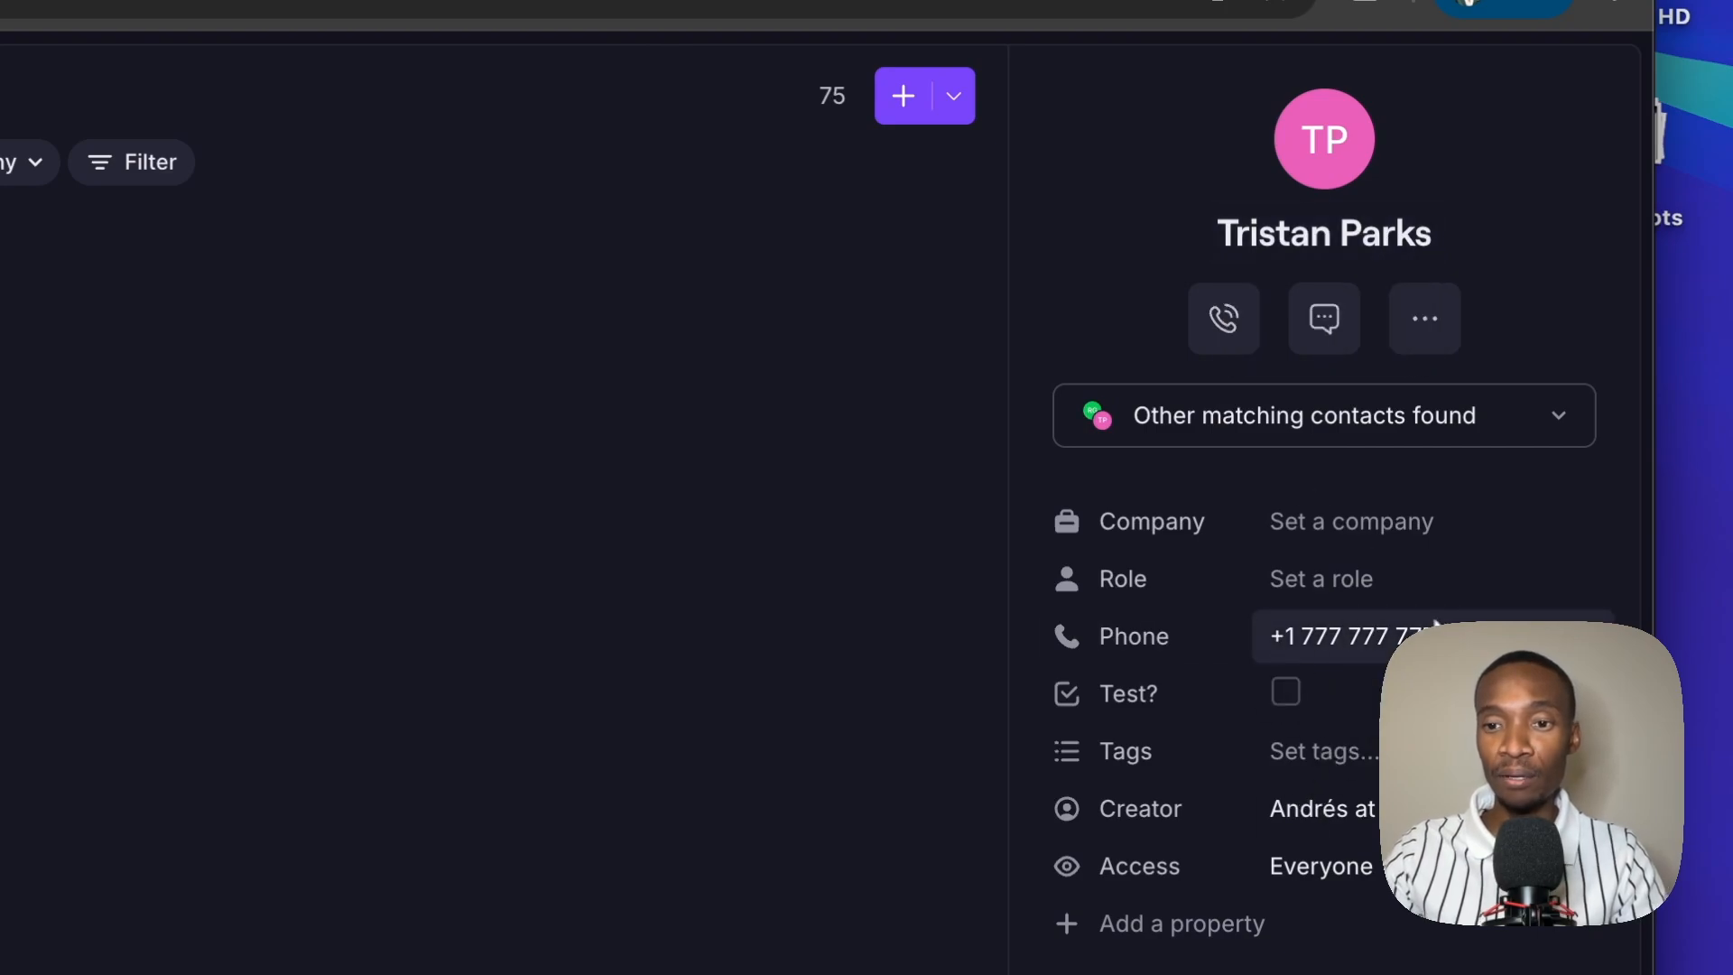
pyautogui.moveTo(1311, 551)
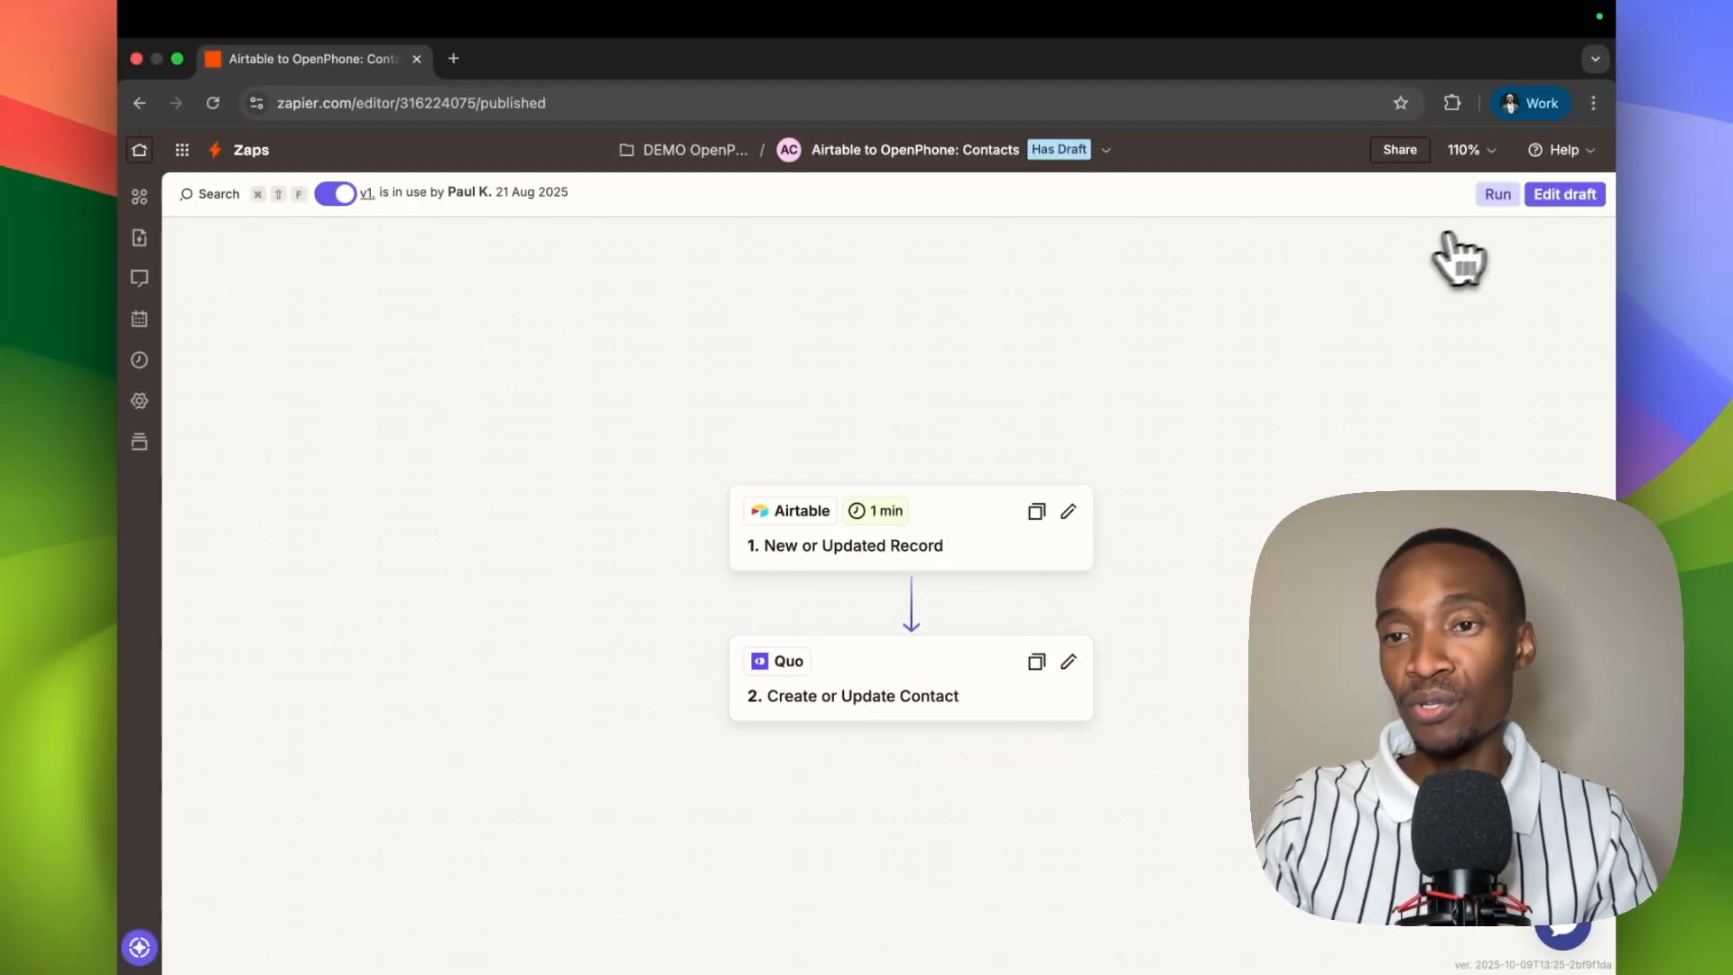
# Start a draft of the zap and open the Airtable 'New or Updated Record' trigger settings
pyautogui.click(1564, 194)
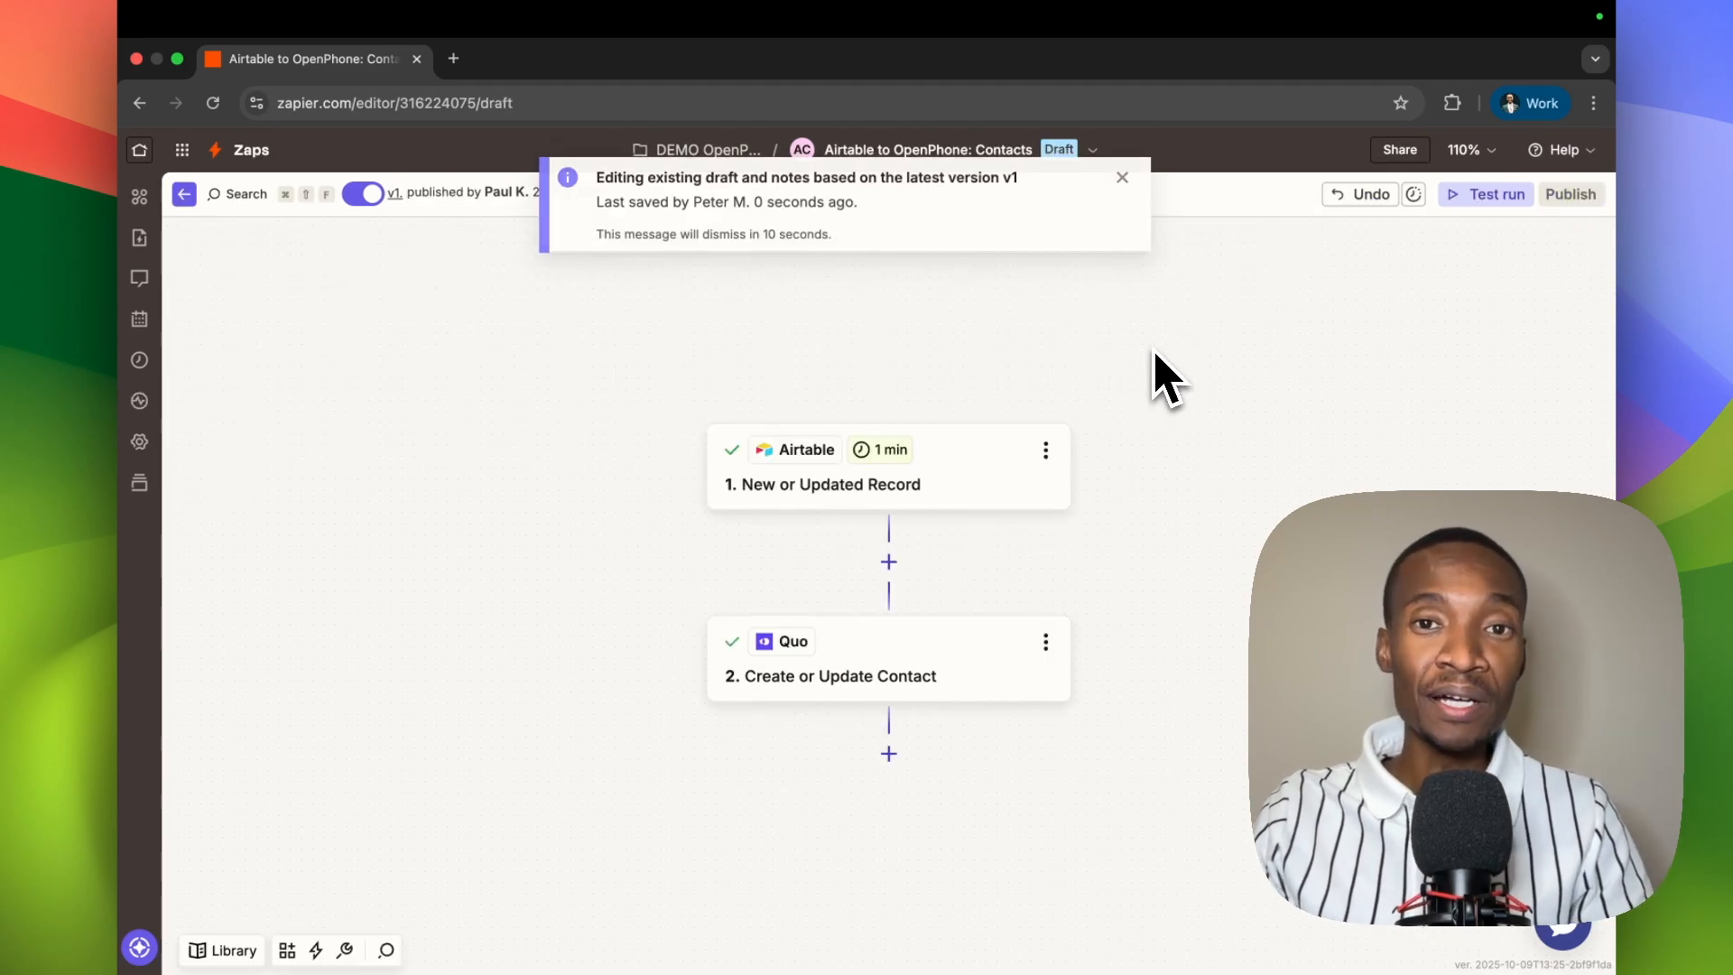
pyautogui.click(1121, 179)
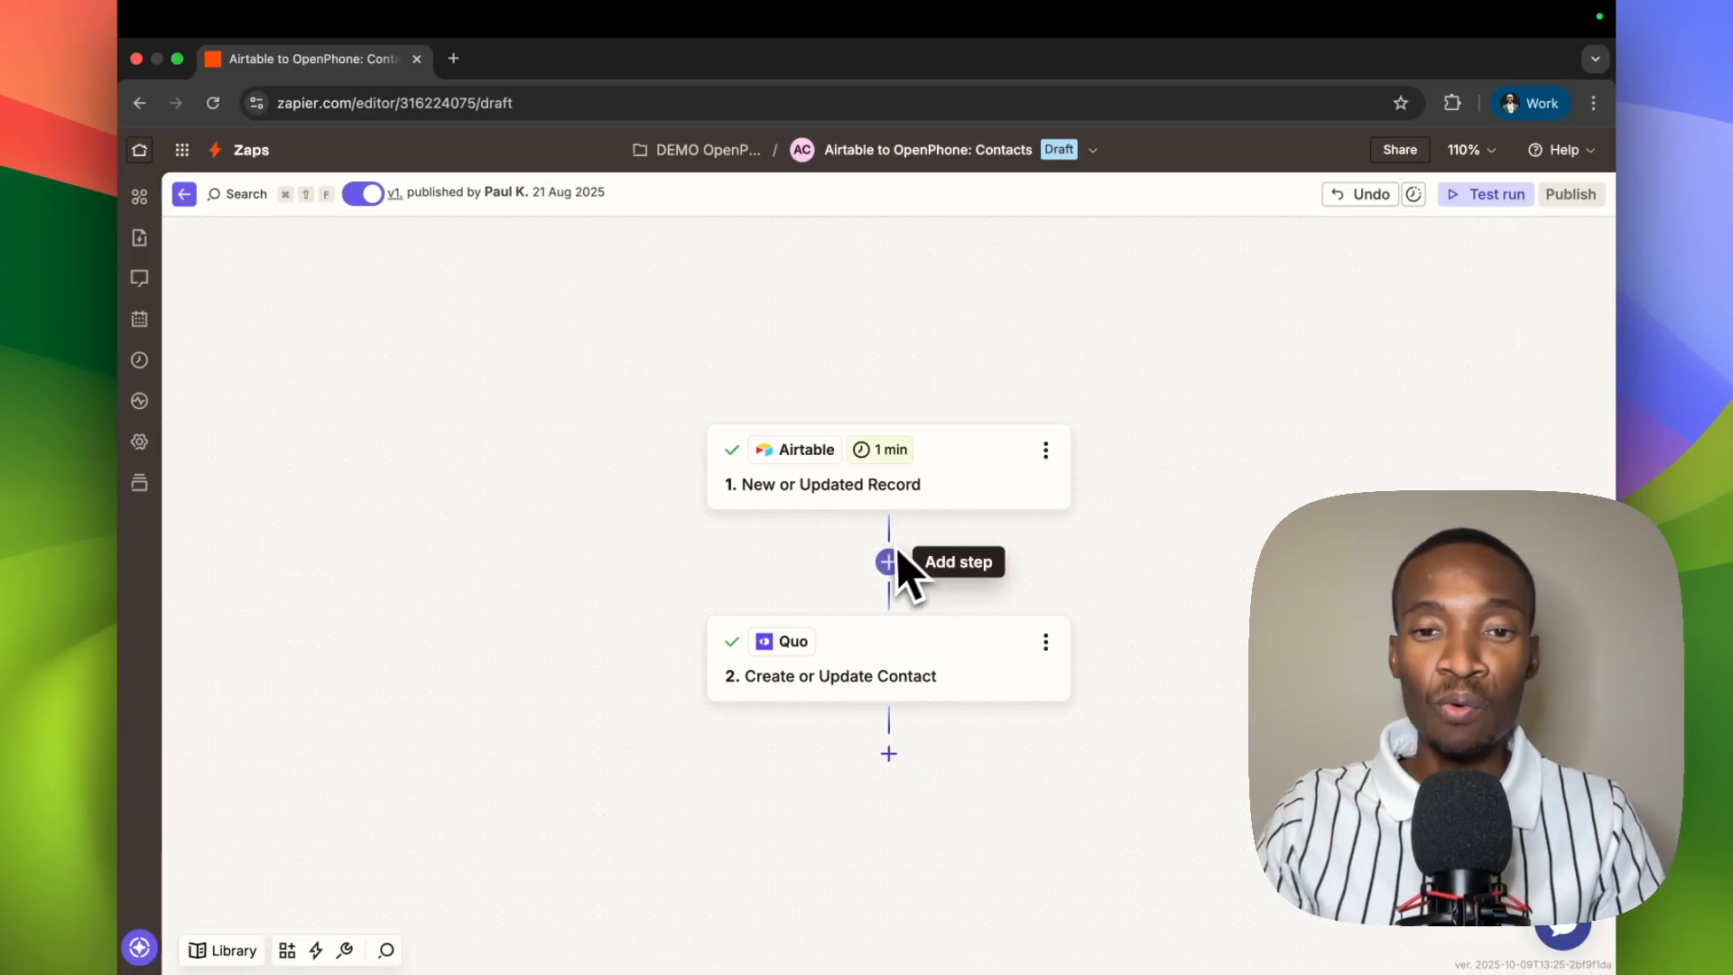
pyautogui.click(958, 478)
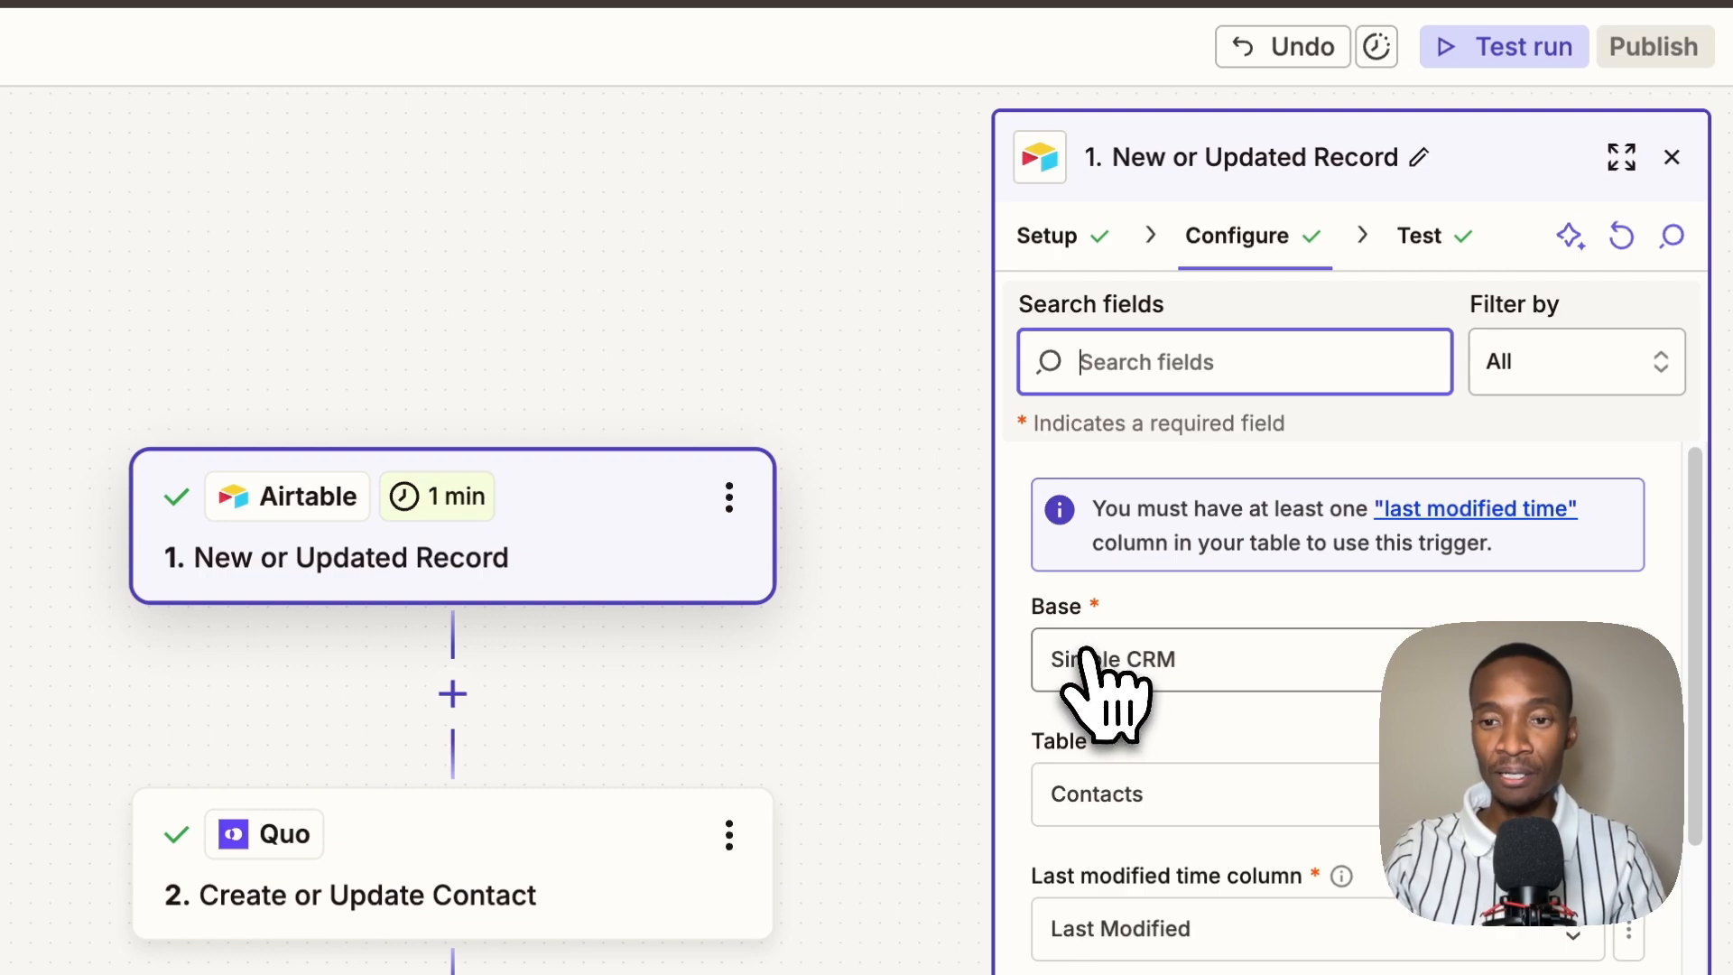
# Confirm the trigger uses base Simple CRM, table Contacts and column Last Modified, then close it
pyautogui.scroll(-1, 1199, 641)
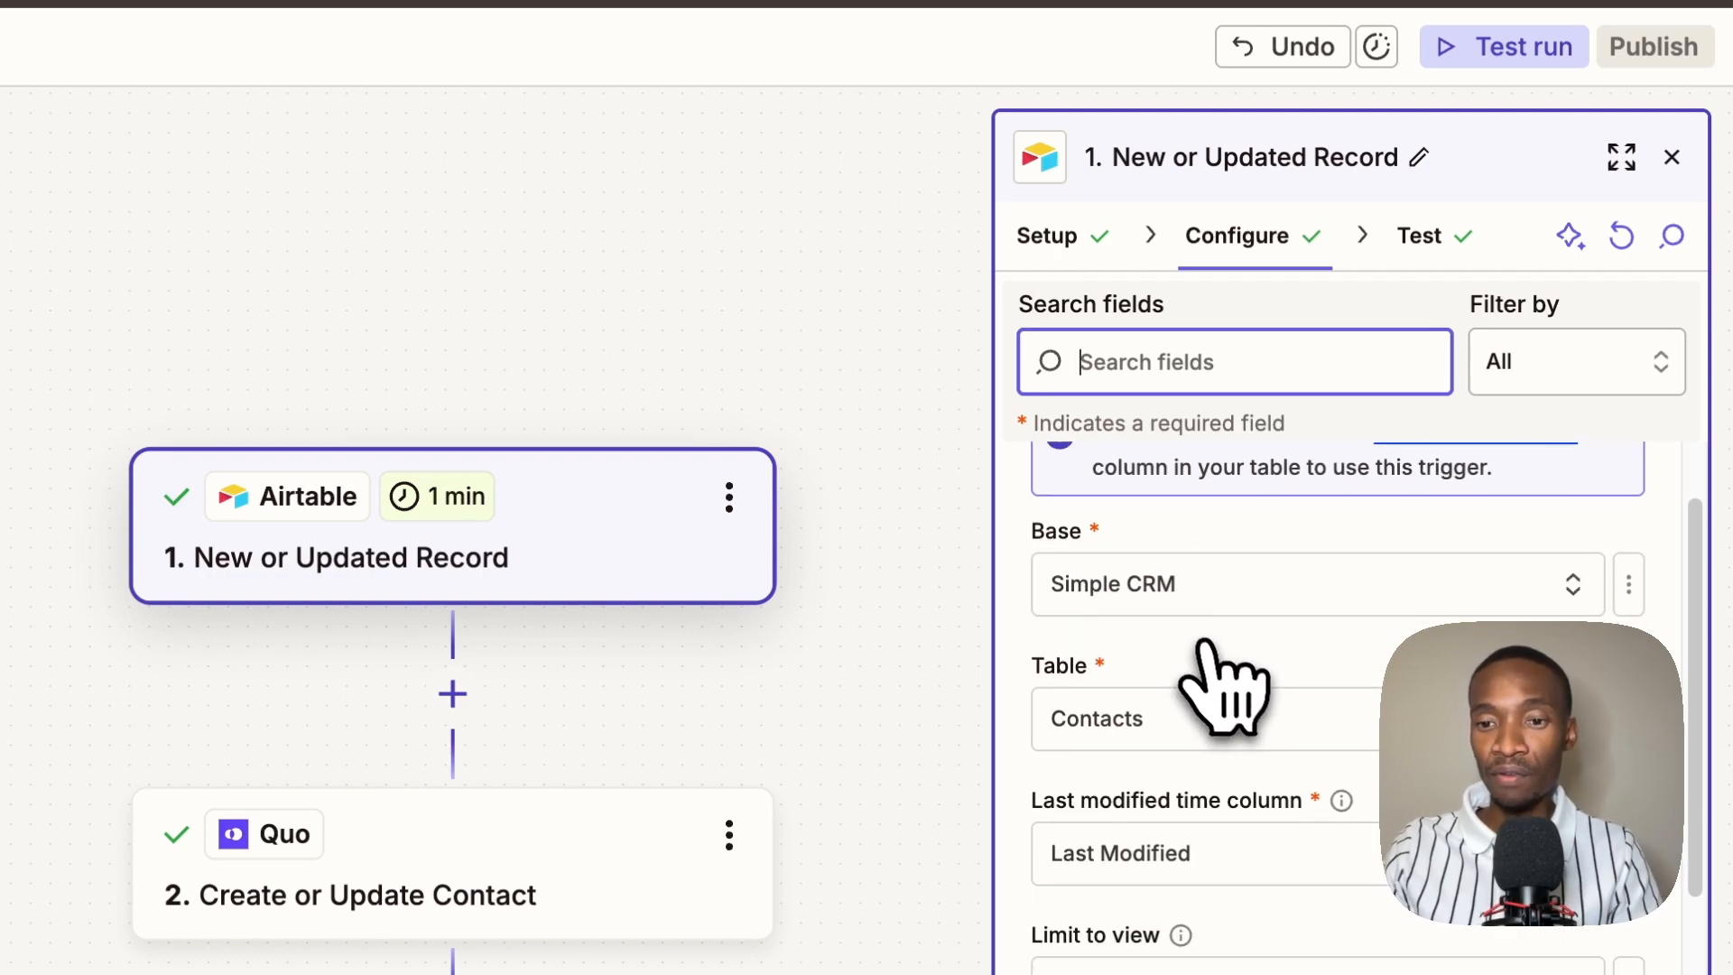
pyautogui.scroll(1, 1215, 646)
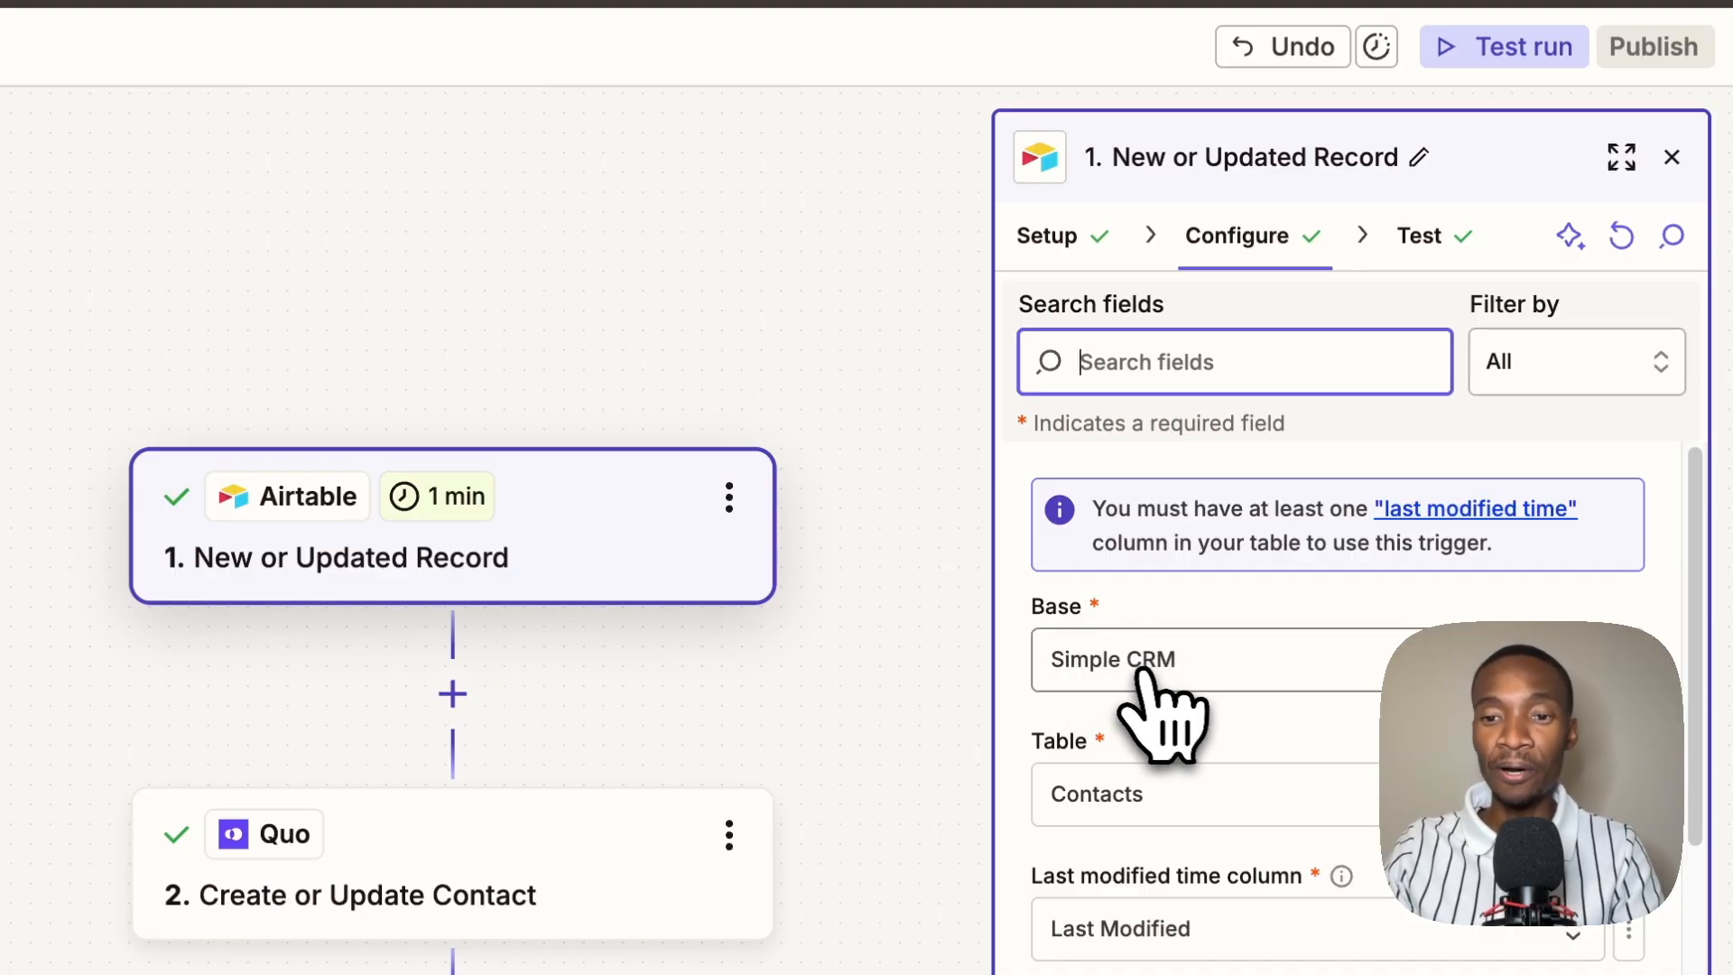
pyautogui.scroll(-2, 1135, 695)
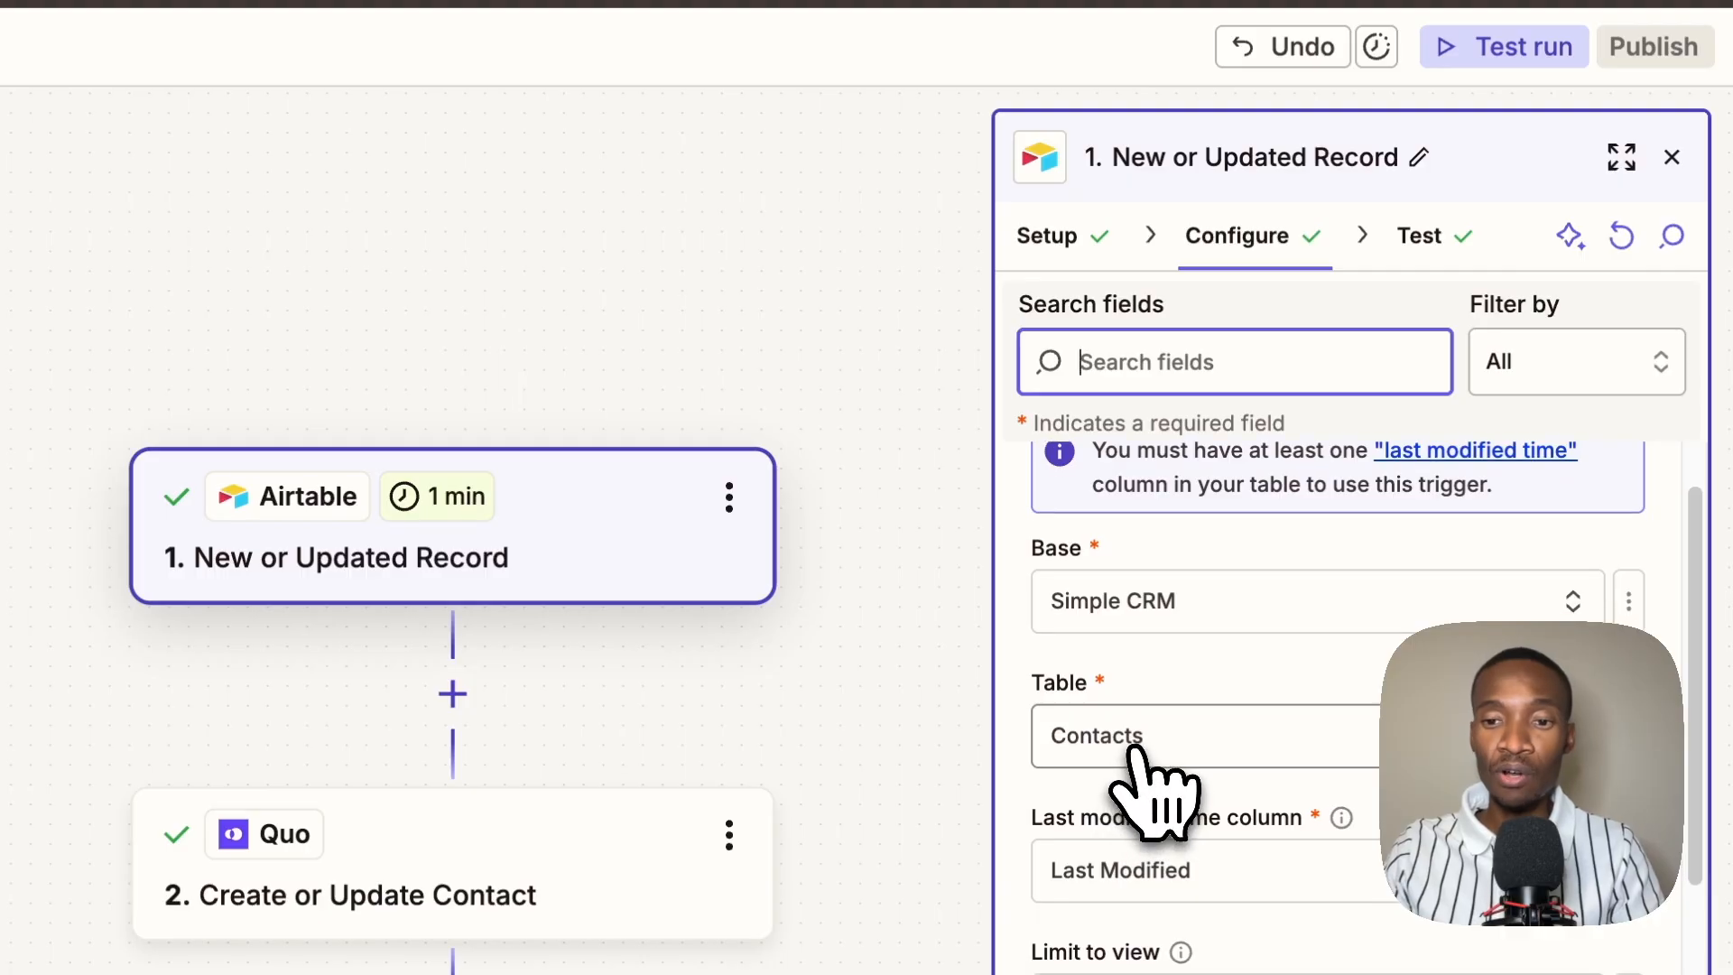
pyautogui.scroll(-4, 1133, 736)
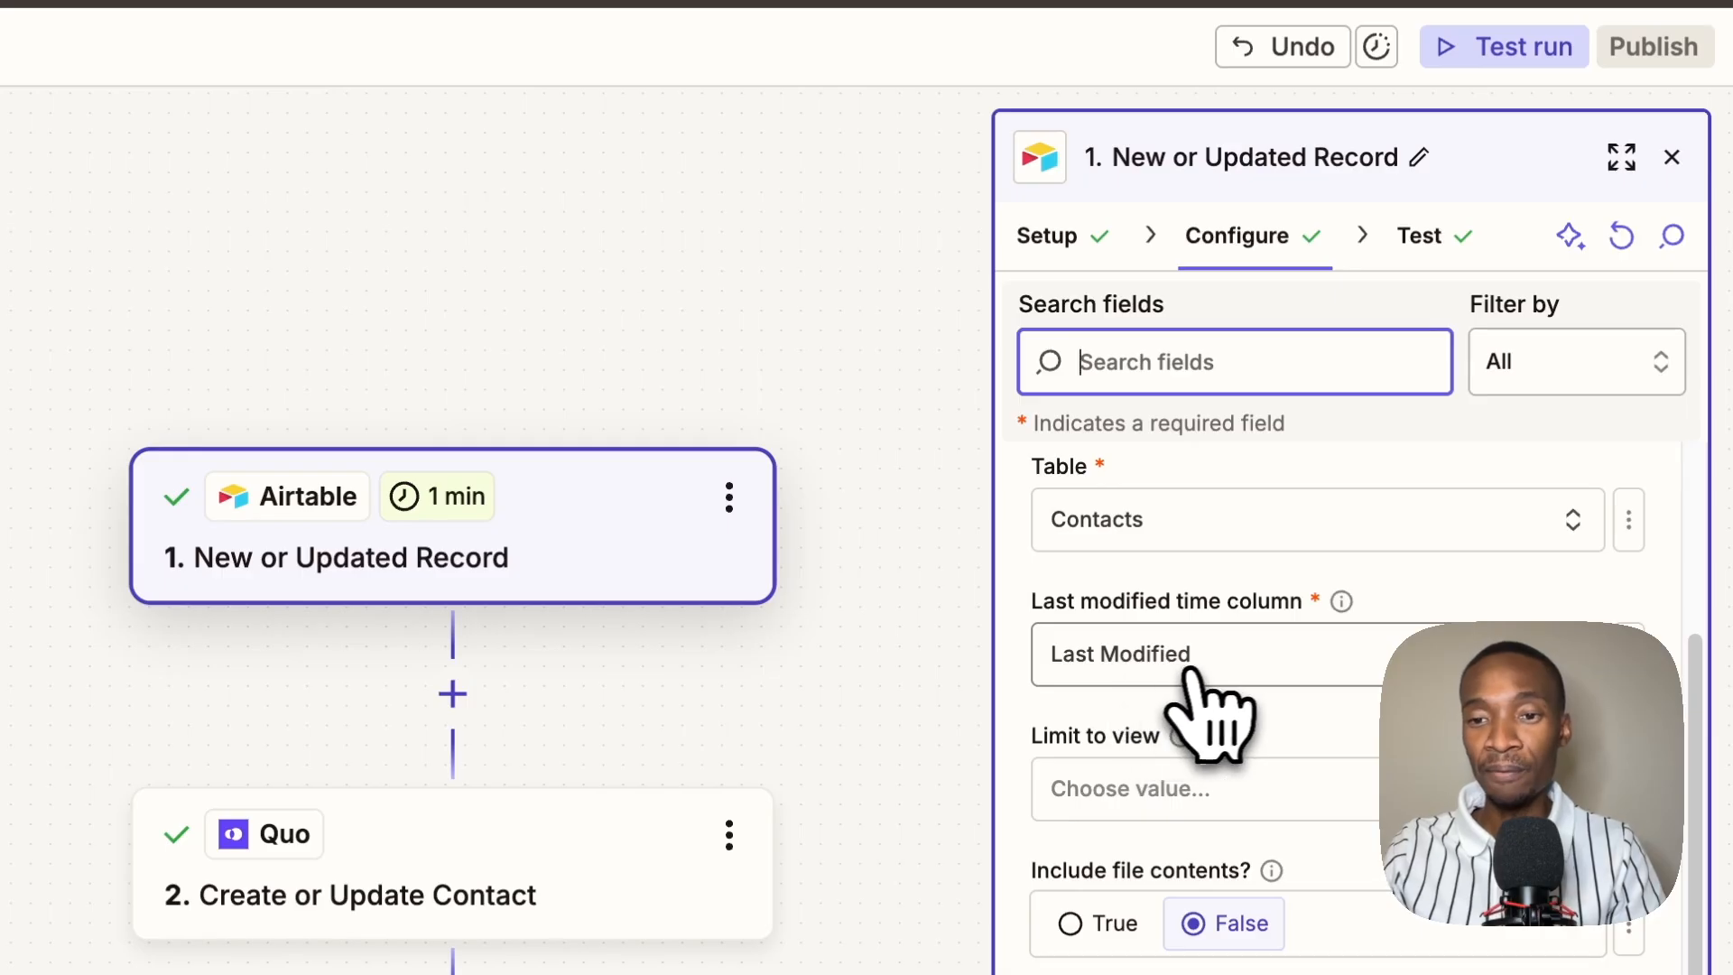
pyautogui.scroll(1, 1193, 672)
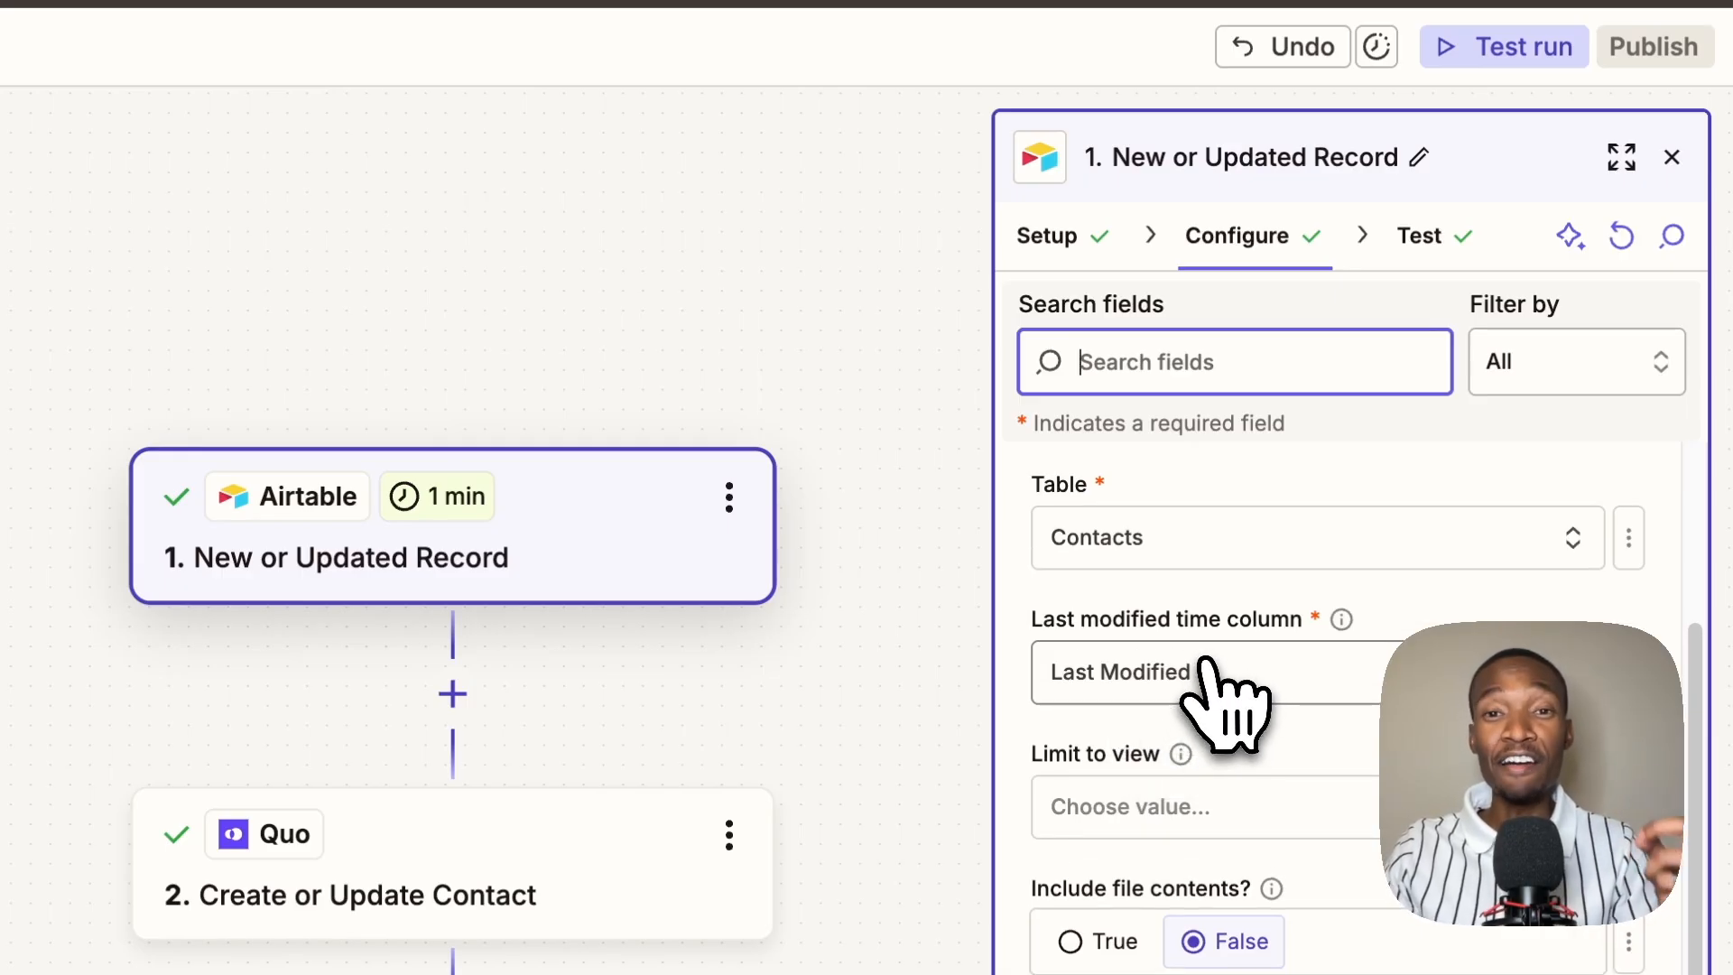
pyautogui.scroll(3, 1212, 660)
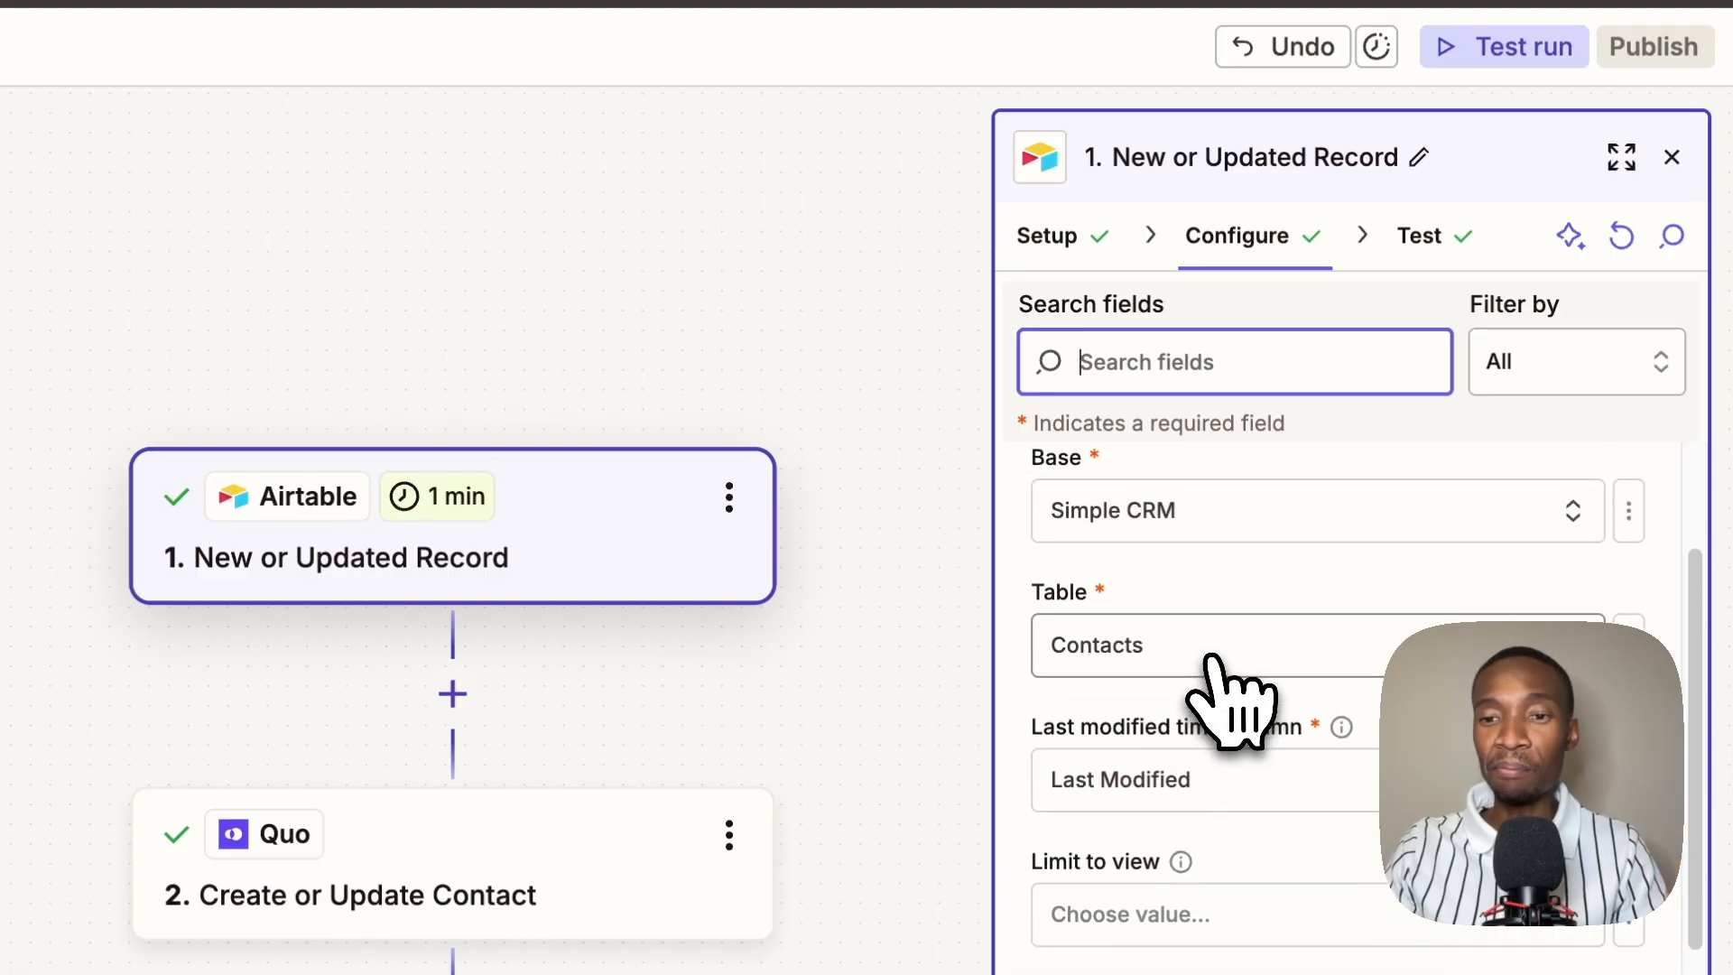
pyautogui.scroll(2, 1132, 650)
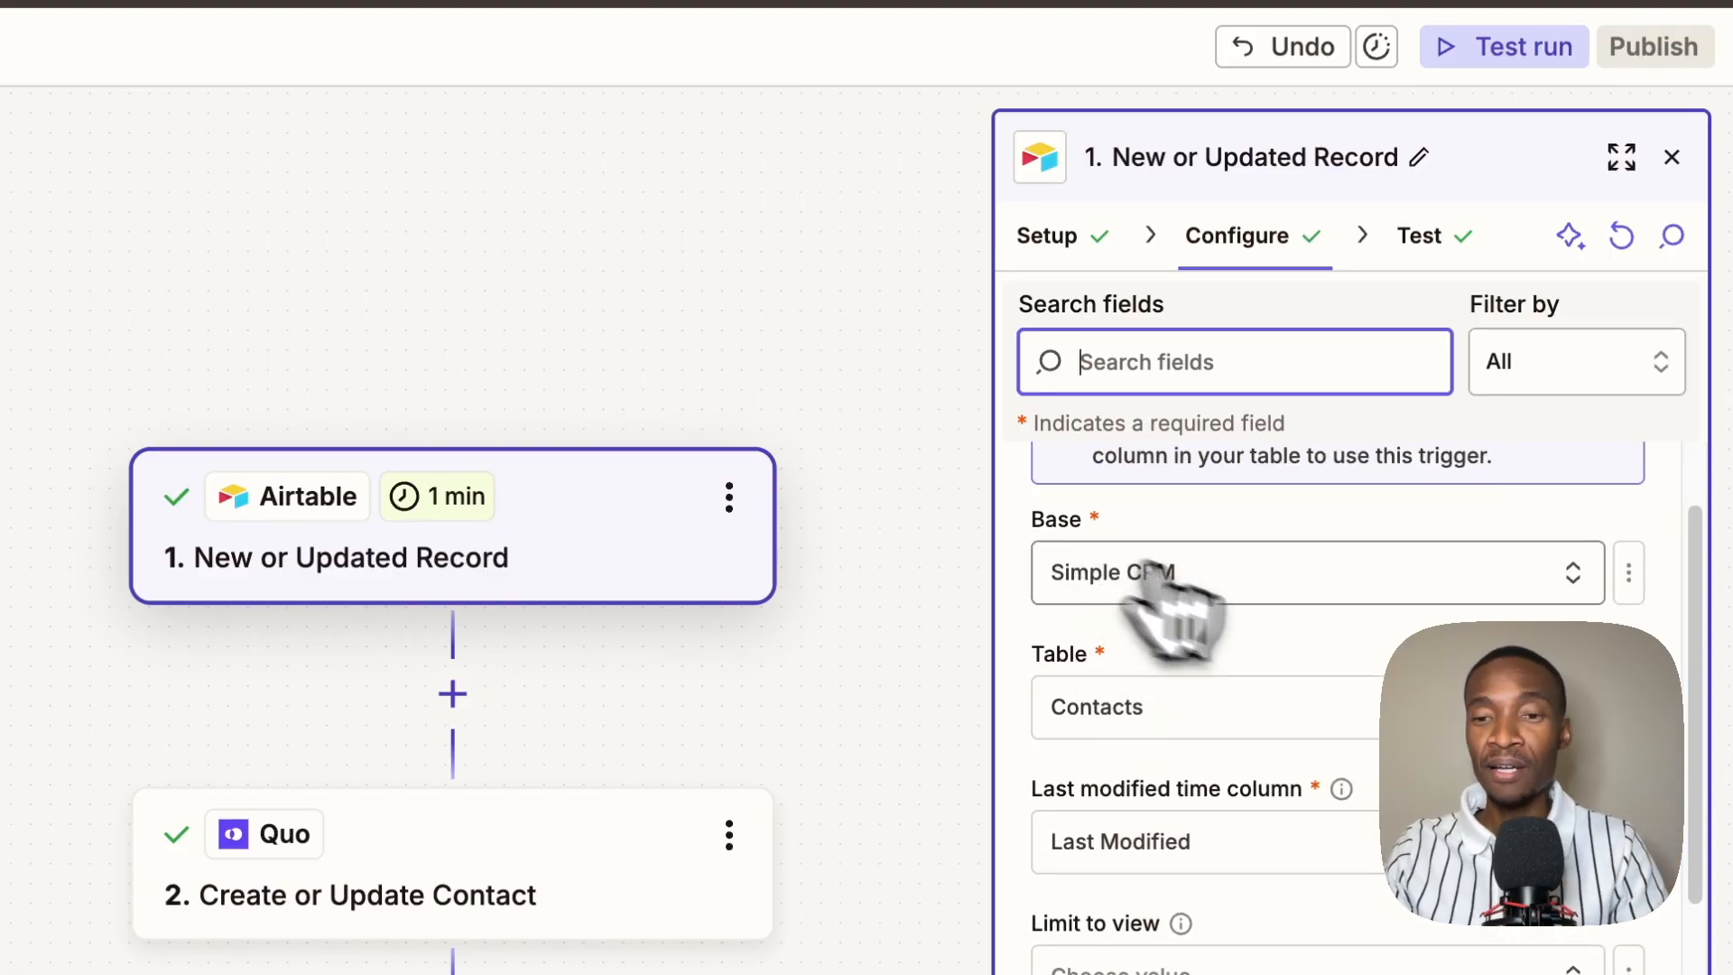
pyautogui.scroll(-4, 1150, 704)
pyautogui.scroll(4, 1114, 631)
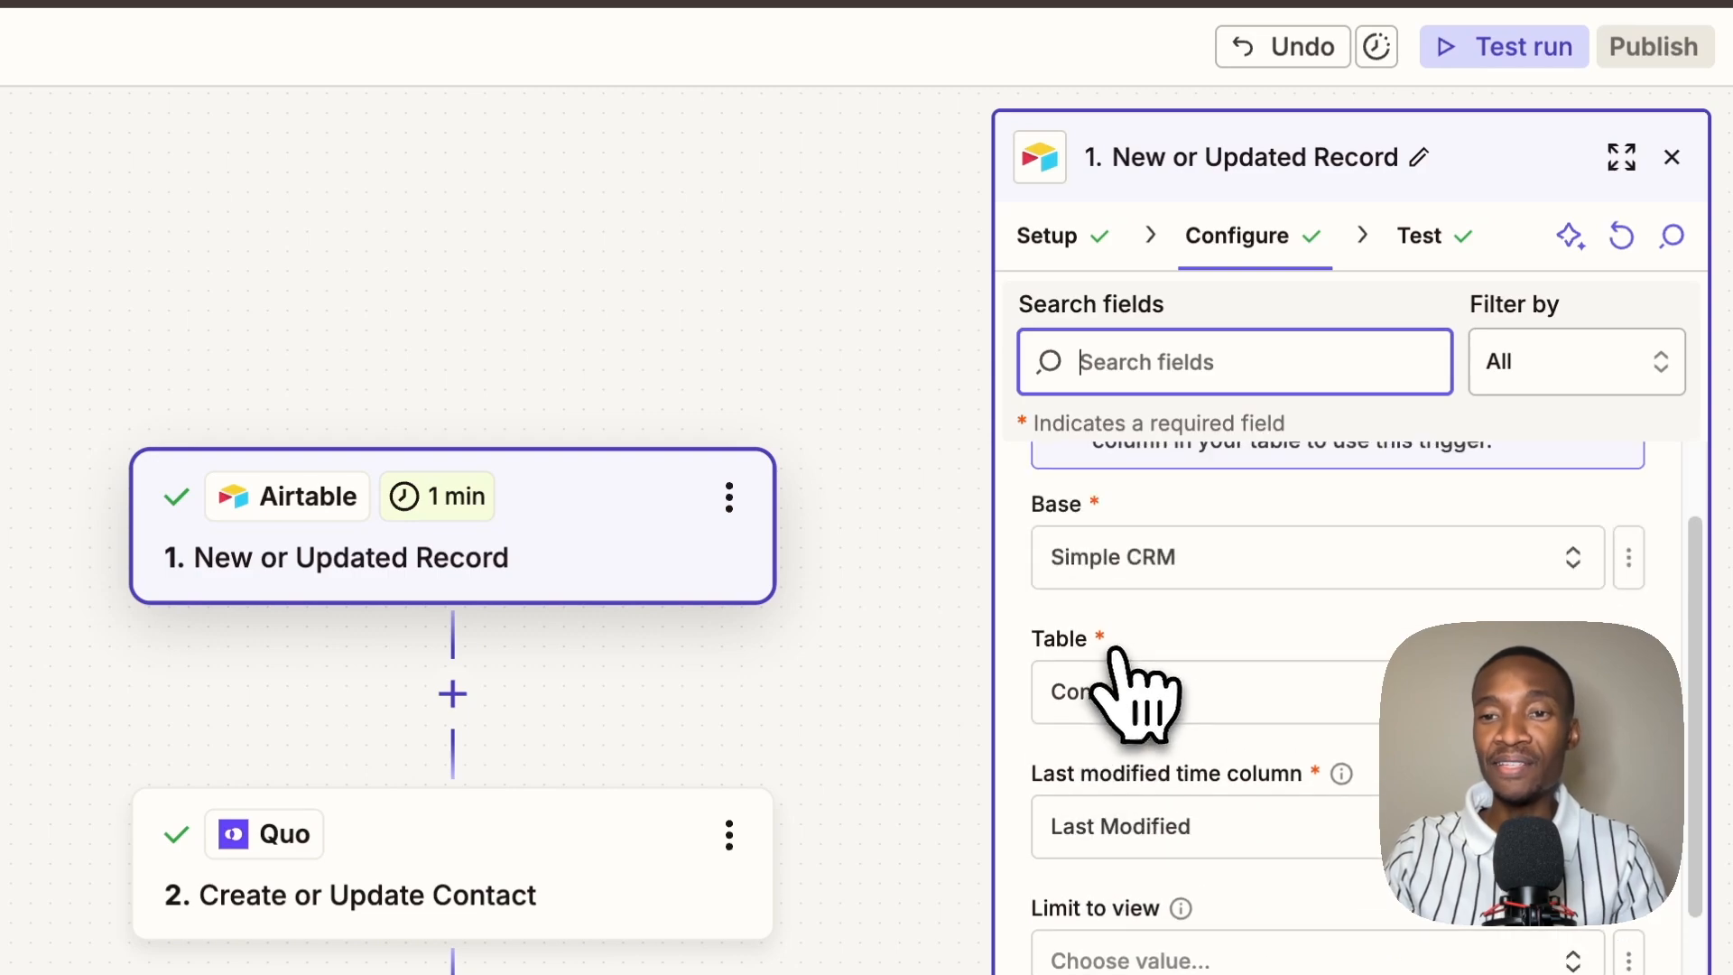
pyautogui.click(1672, 158)
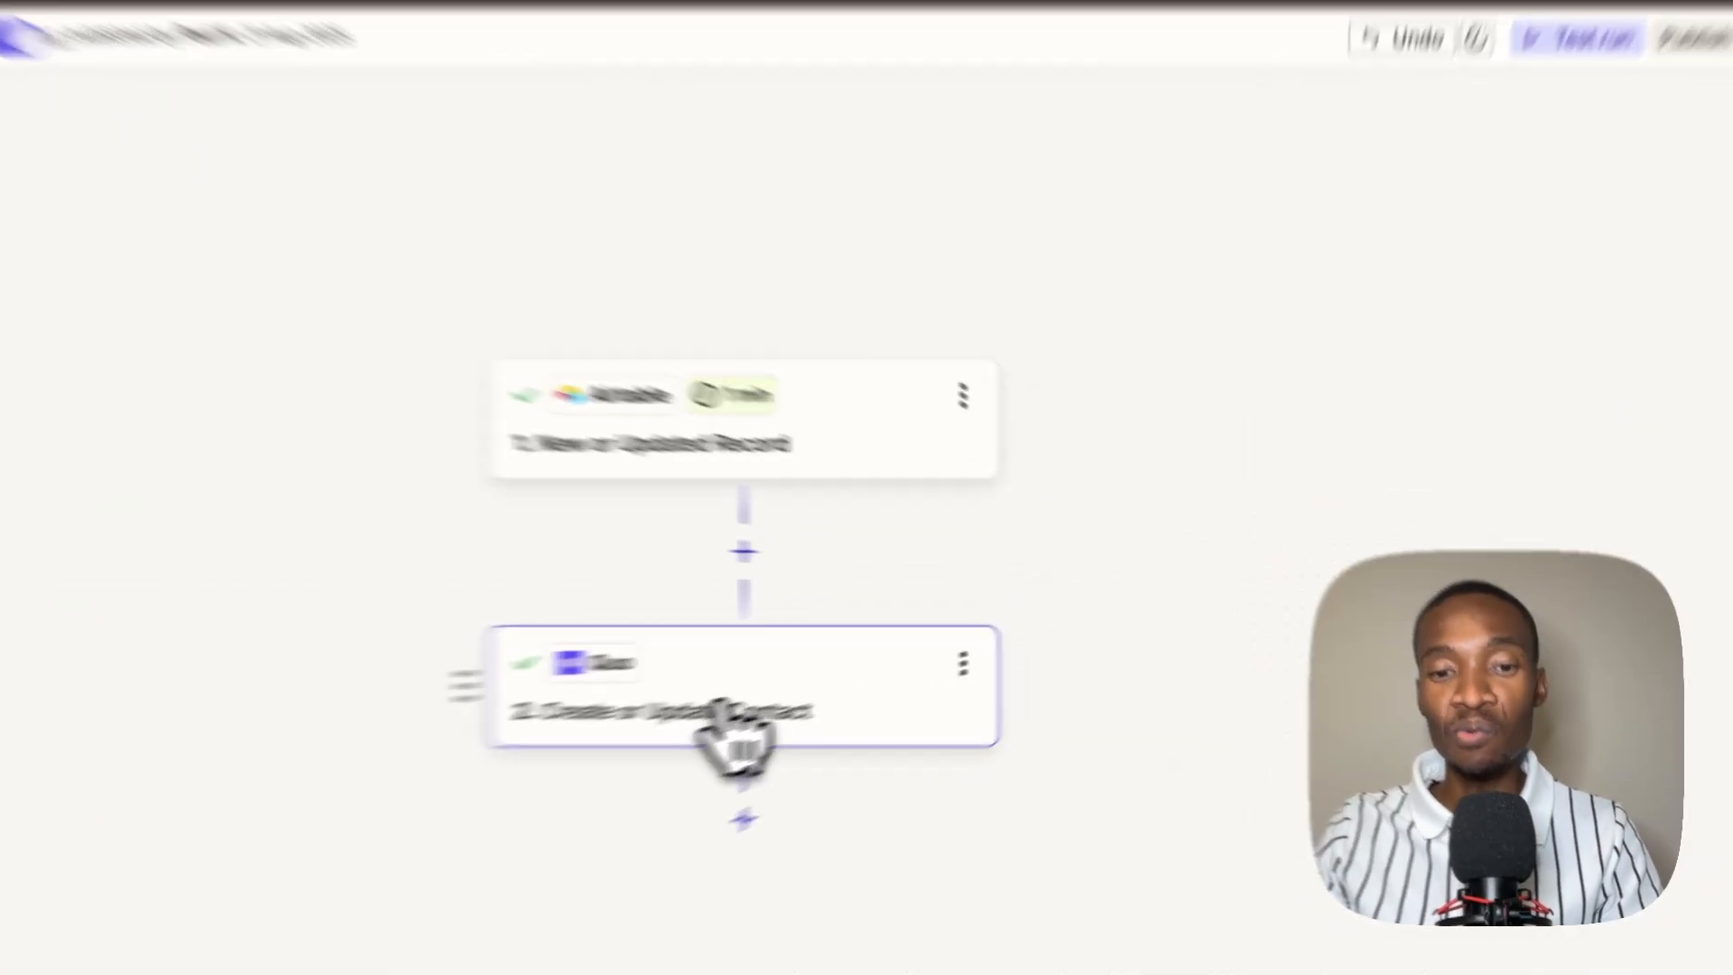
# Review the Quo step's mappings of Airtable record ID, first name, last name and phone number
pyautogui.click(880, 677)
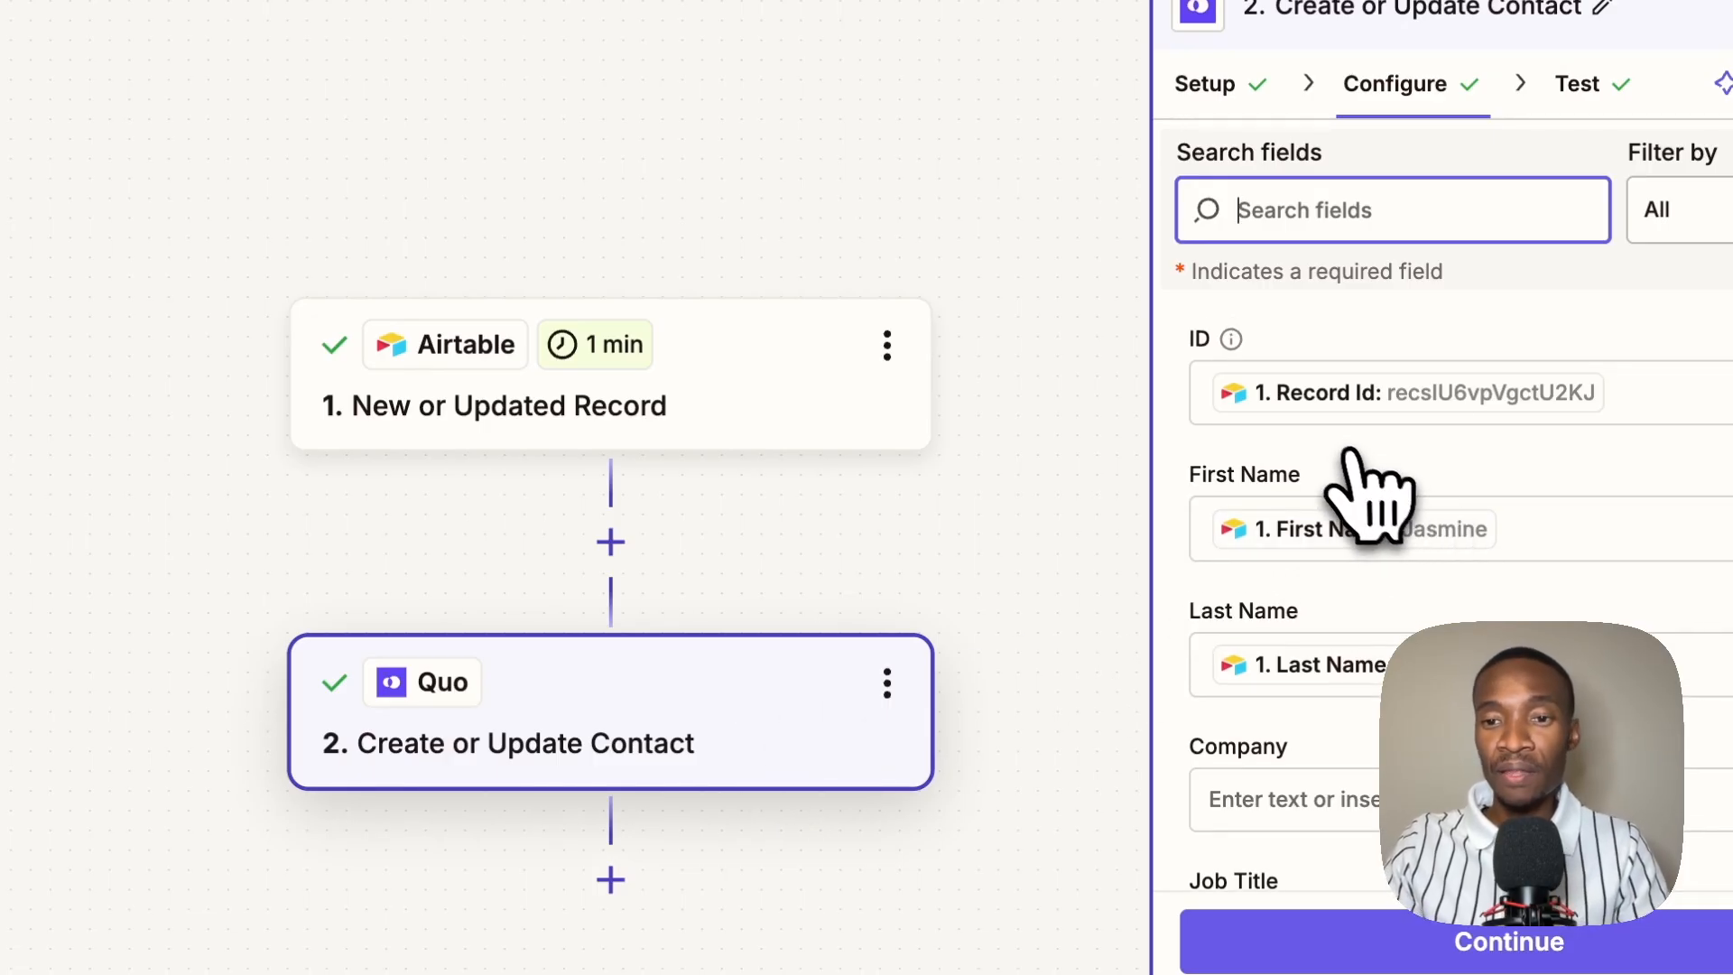
pyautogui.scroll(-3, 1351, 456)
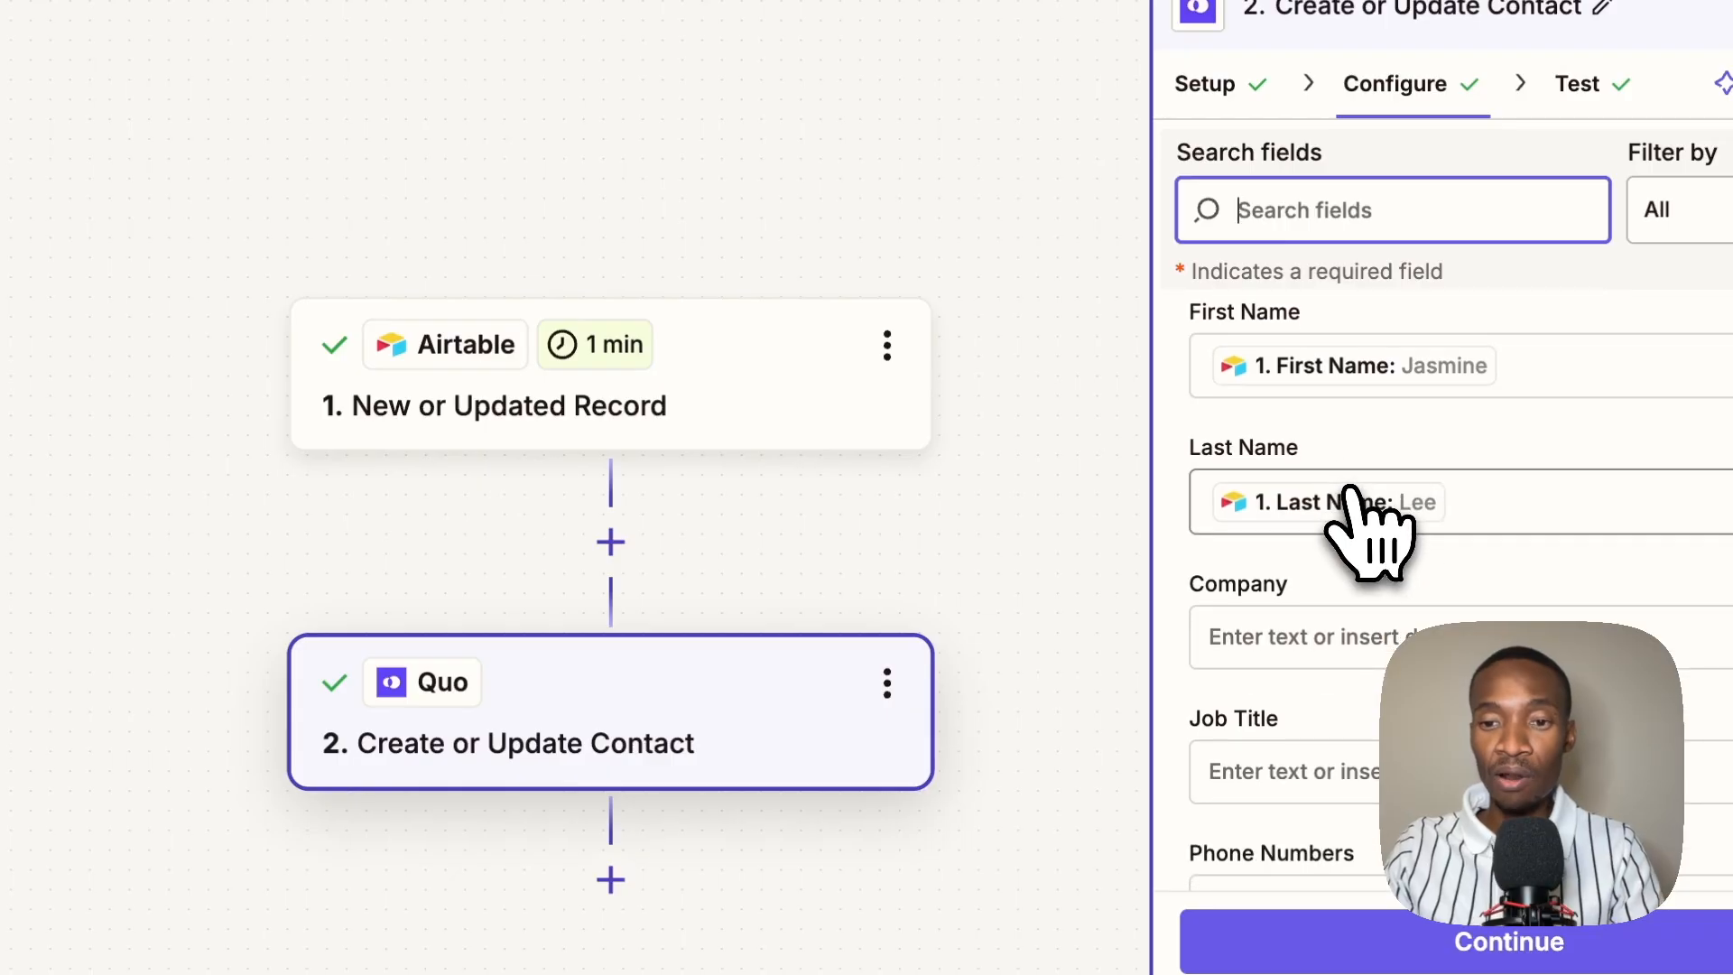
pyautogui.scroll(-3, 1347, 492)
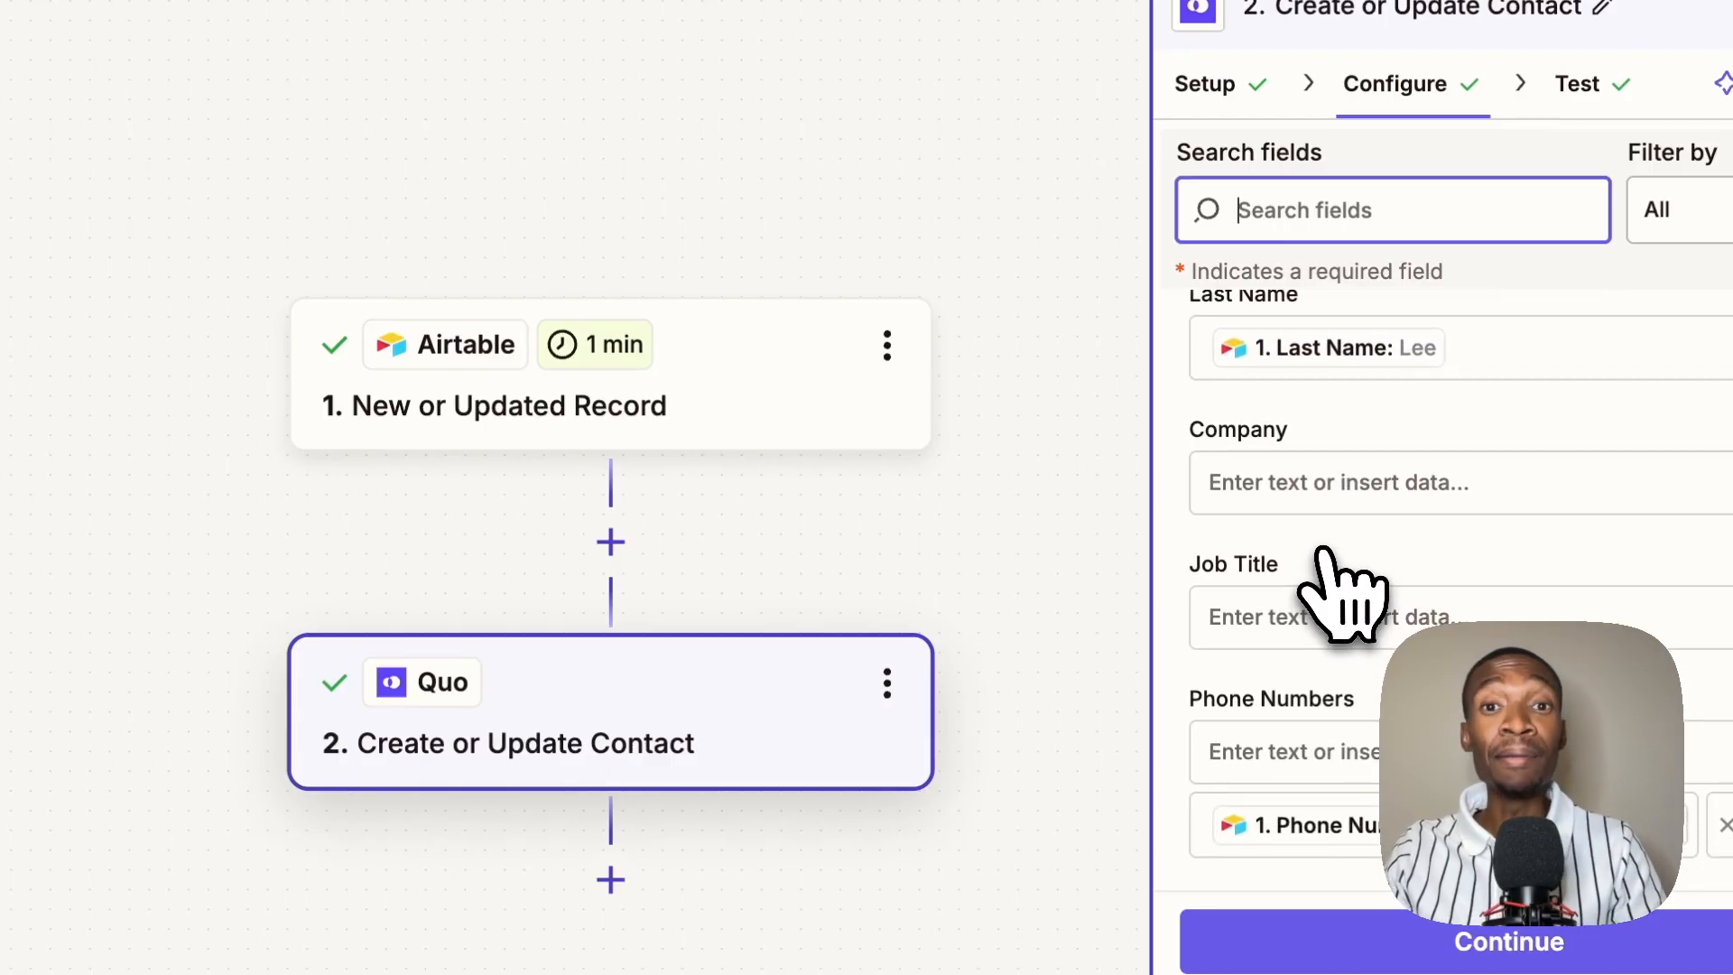
pyautogui.scroll(-2, 1331, 632)
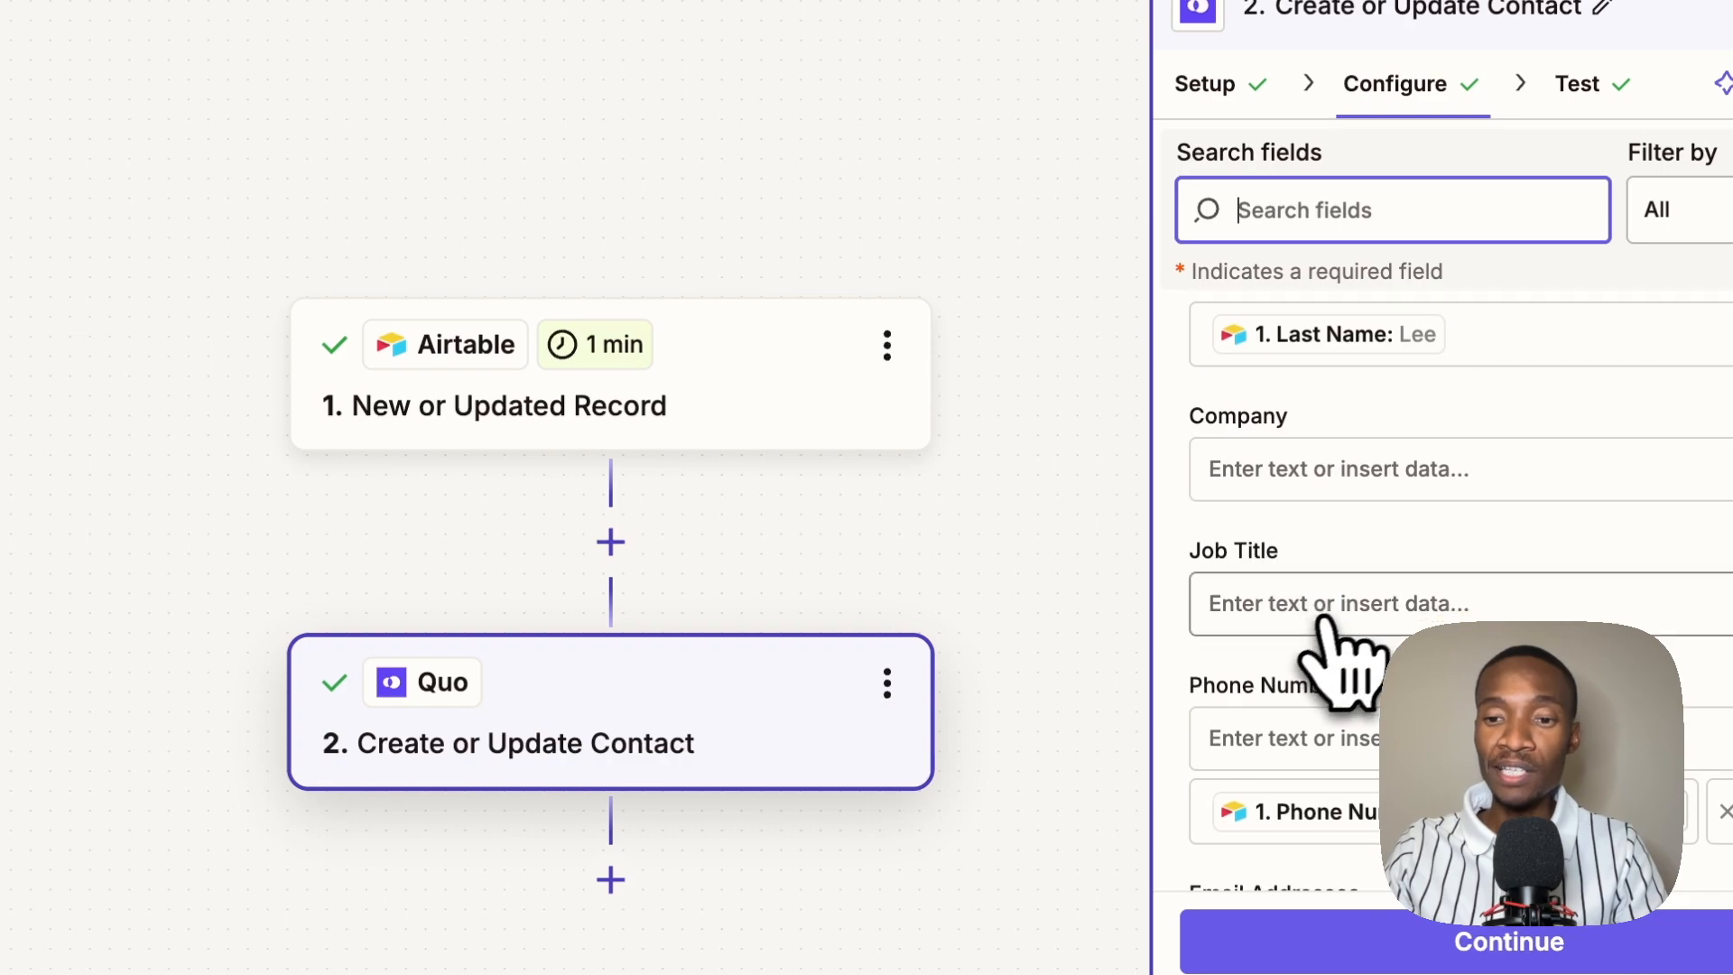
pyautogui.scroll(1, 1327, 623)
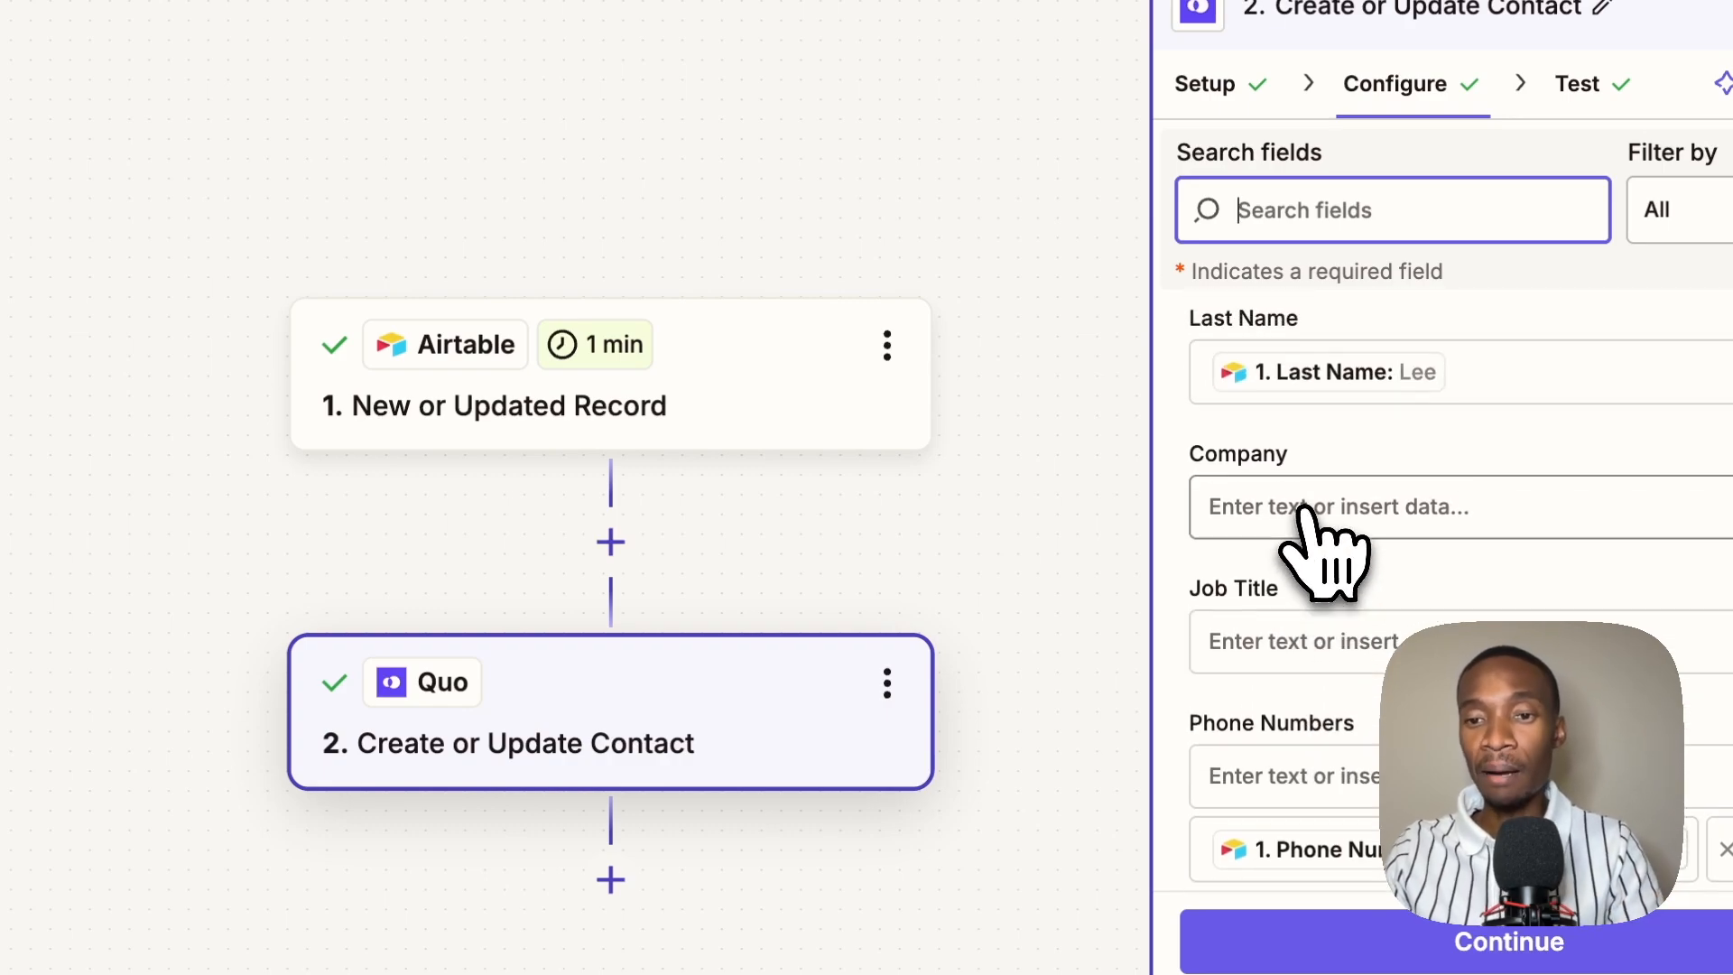
pyautogui.scroll(-6, 1304, 596)
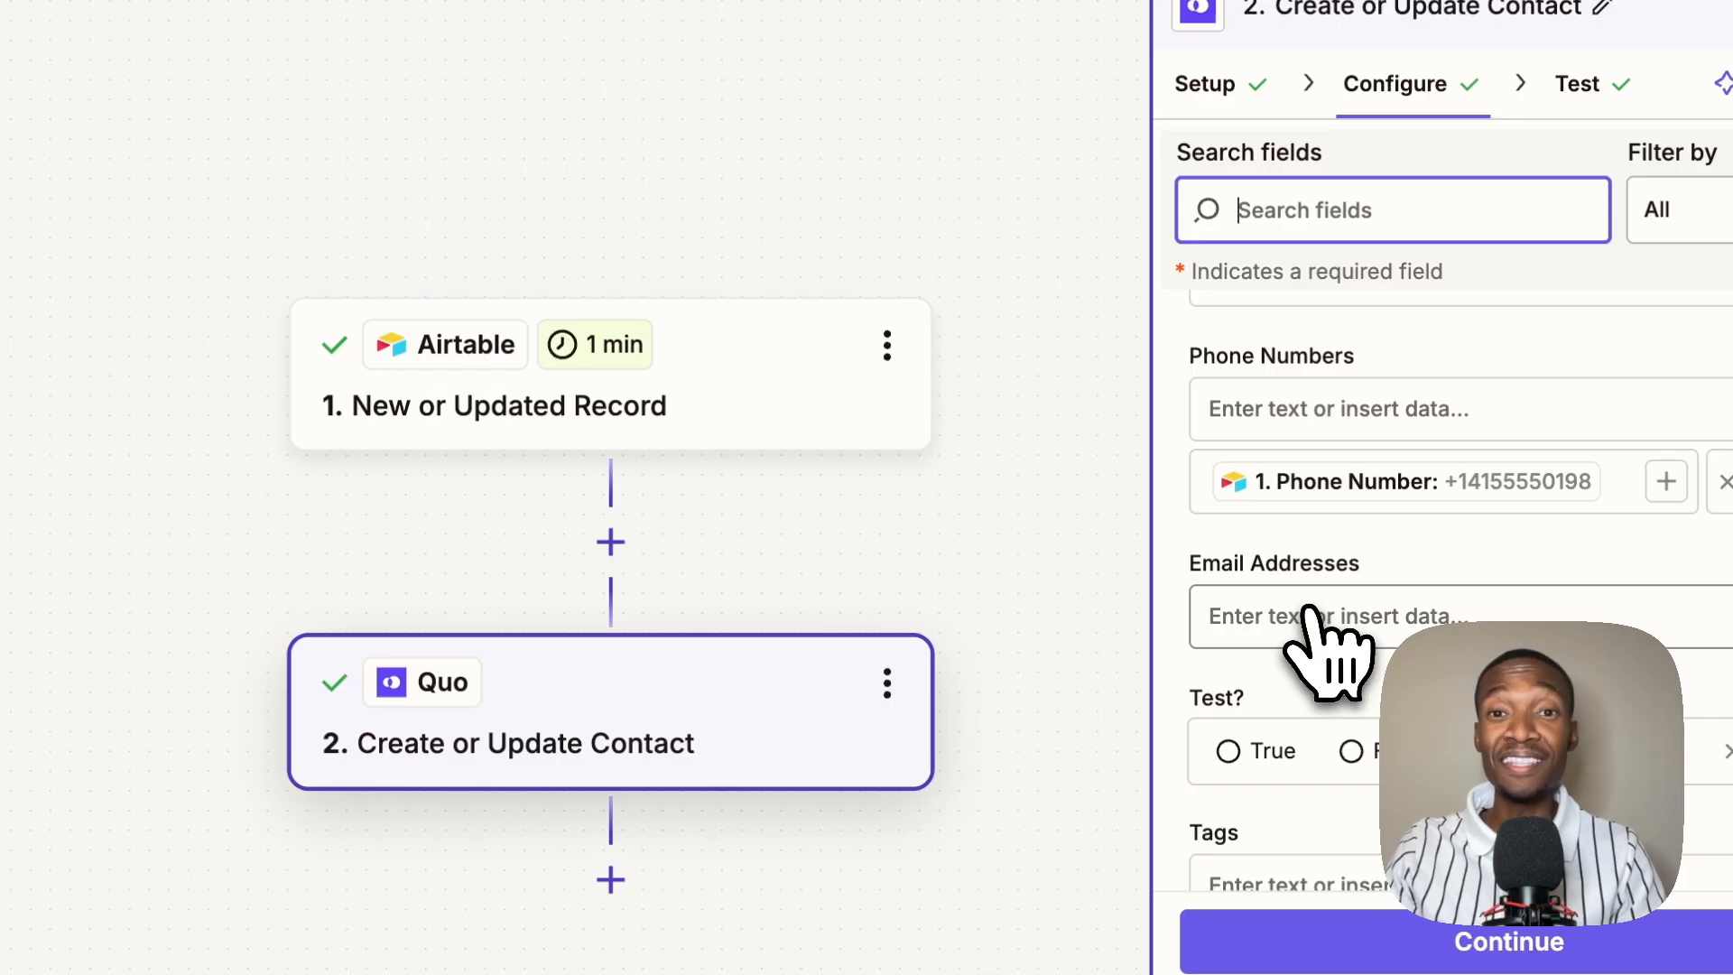
pyautogui.scroll(5, 1313, 623)
pyautogui.scroll(2, 1313, 587)
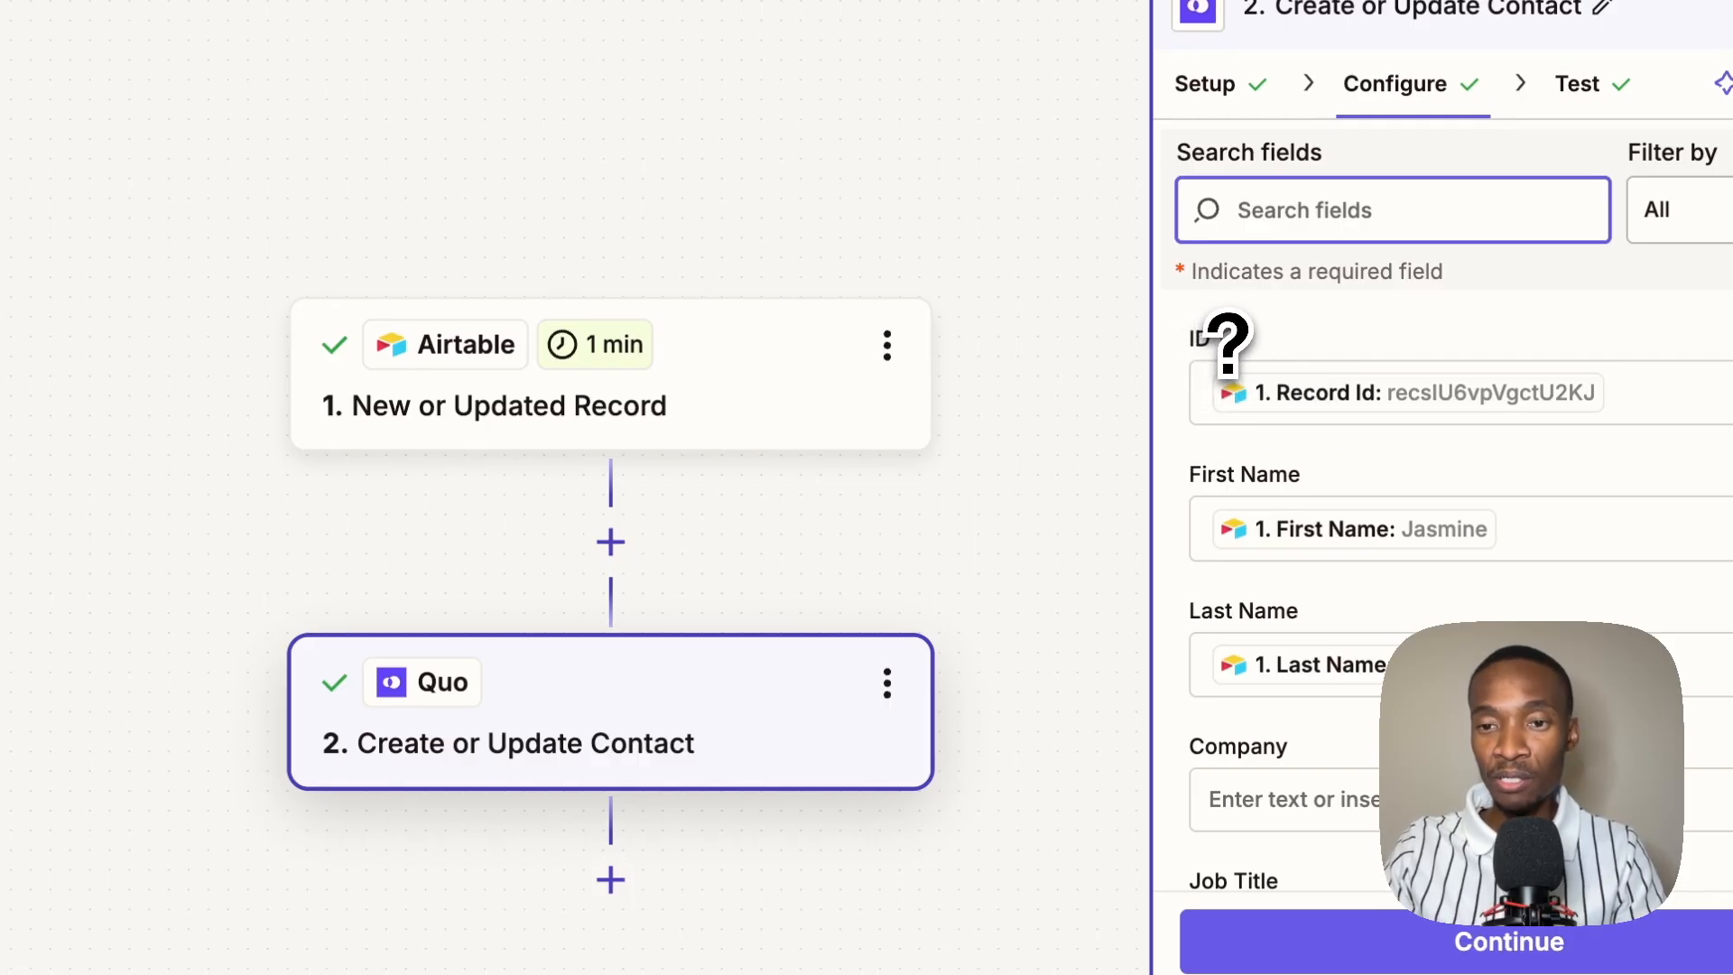
pyautogui.moveTo(1229, 341)
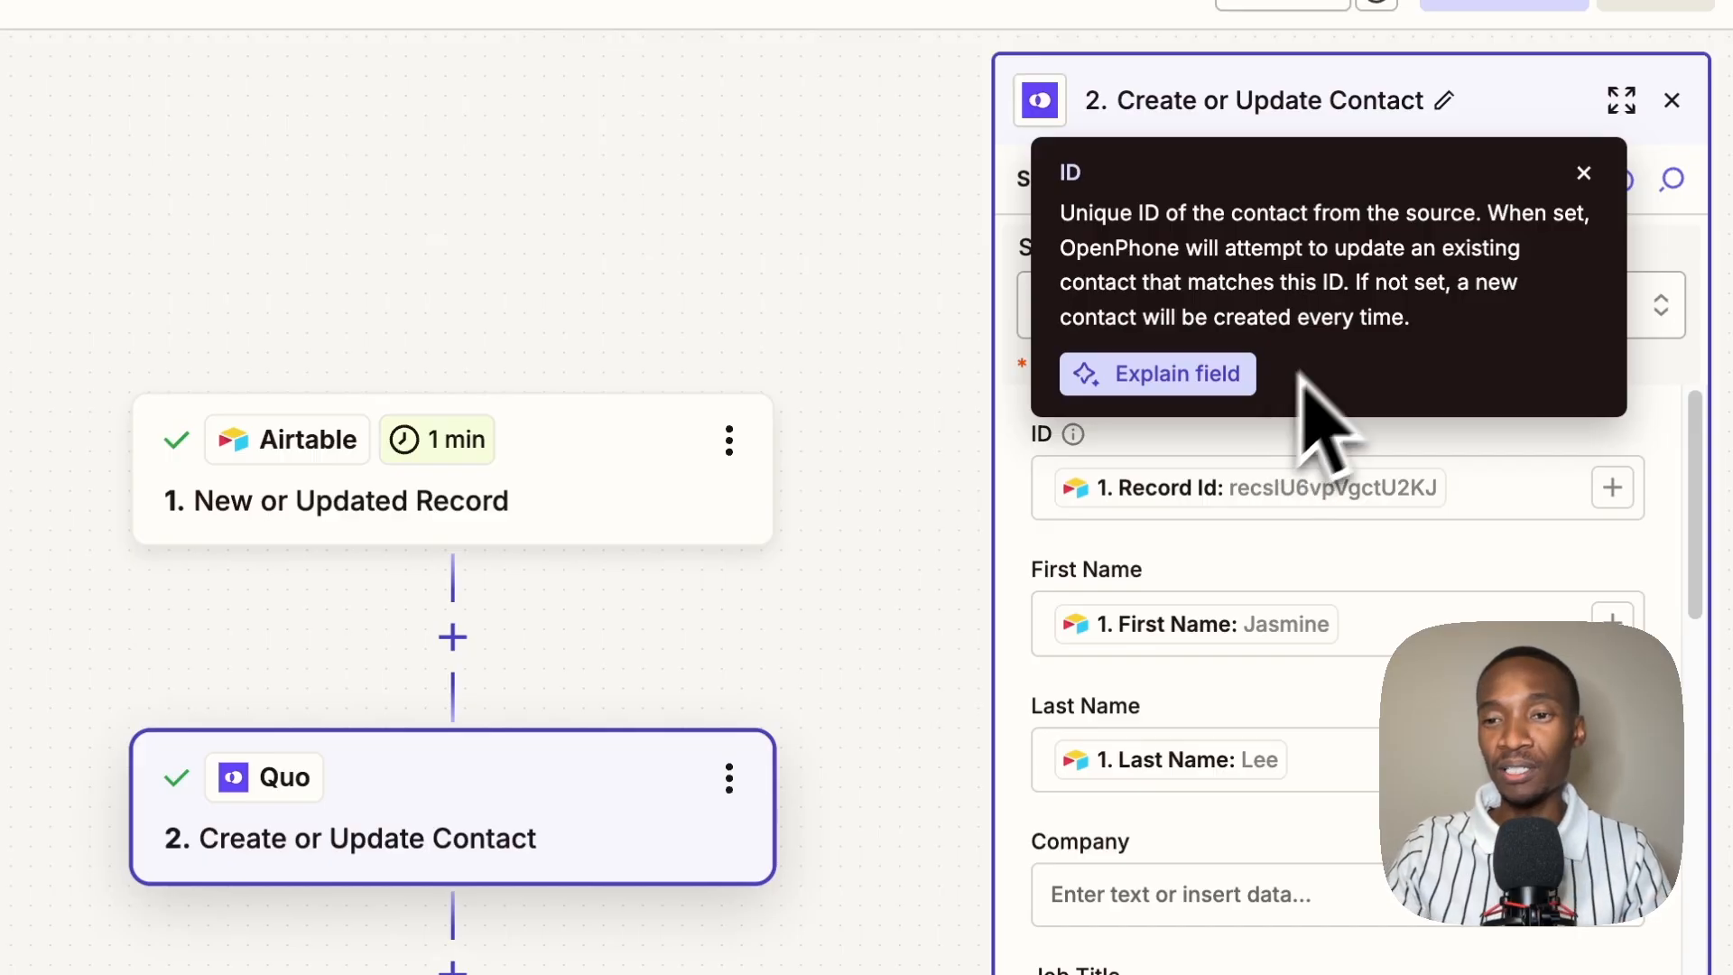
pyautogui.click(1582, 174)
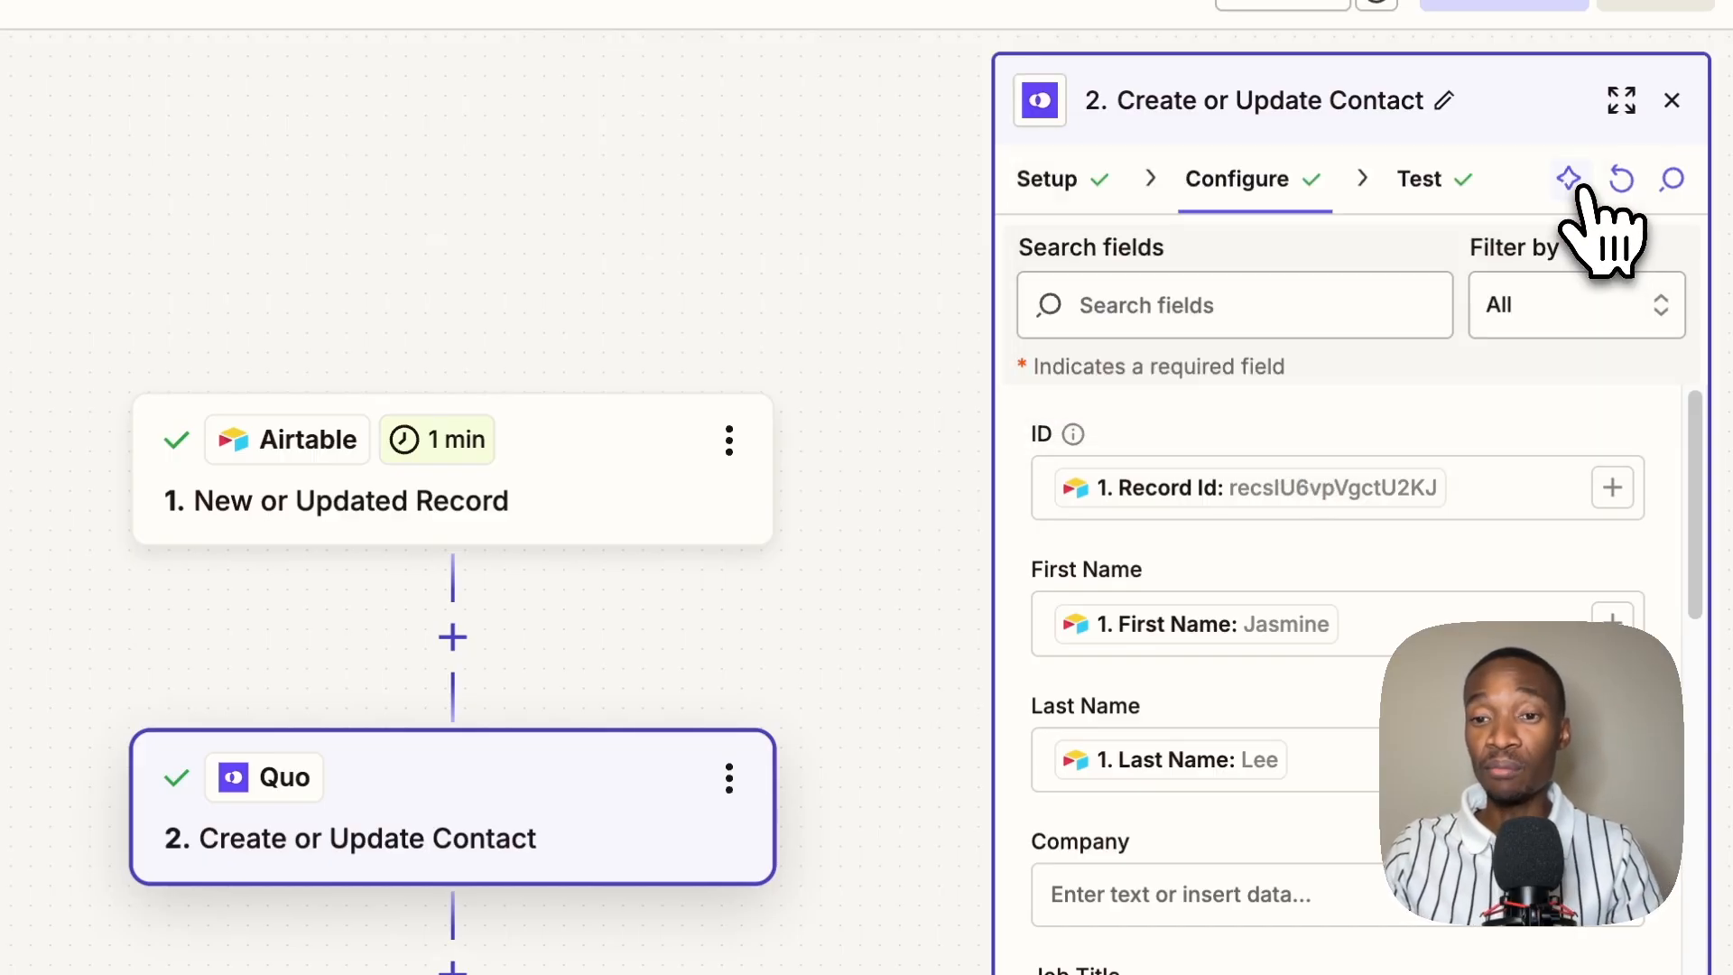
pyautogui.scroll(-1, 1447, 406)
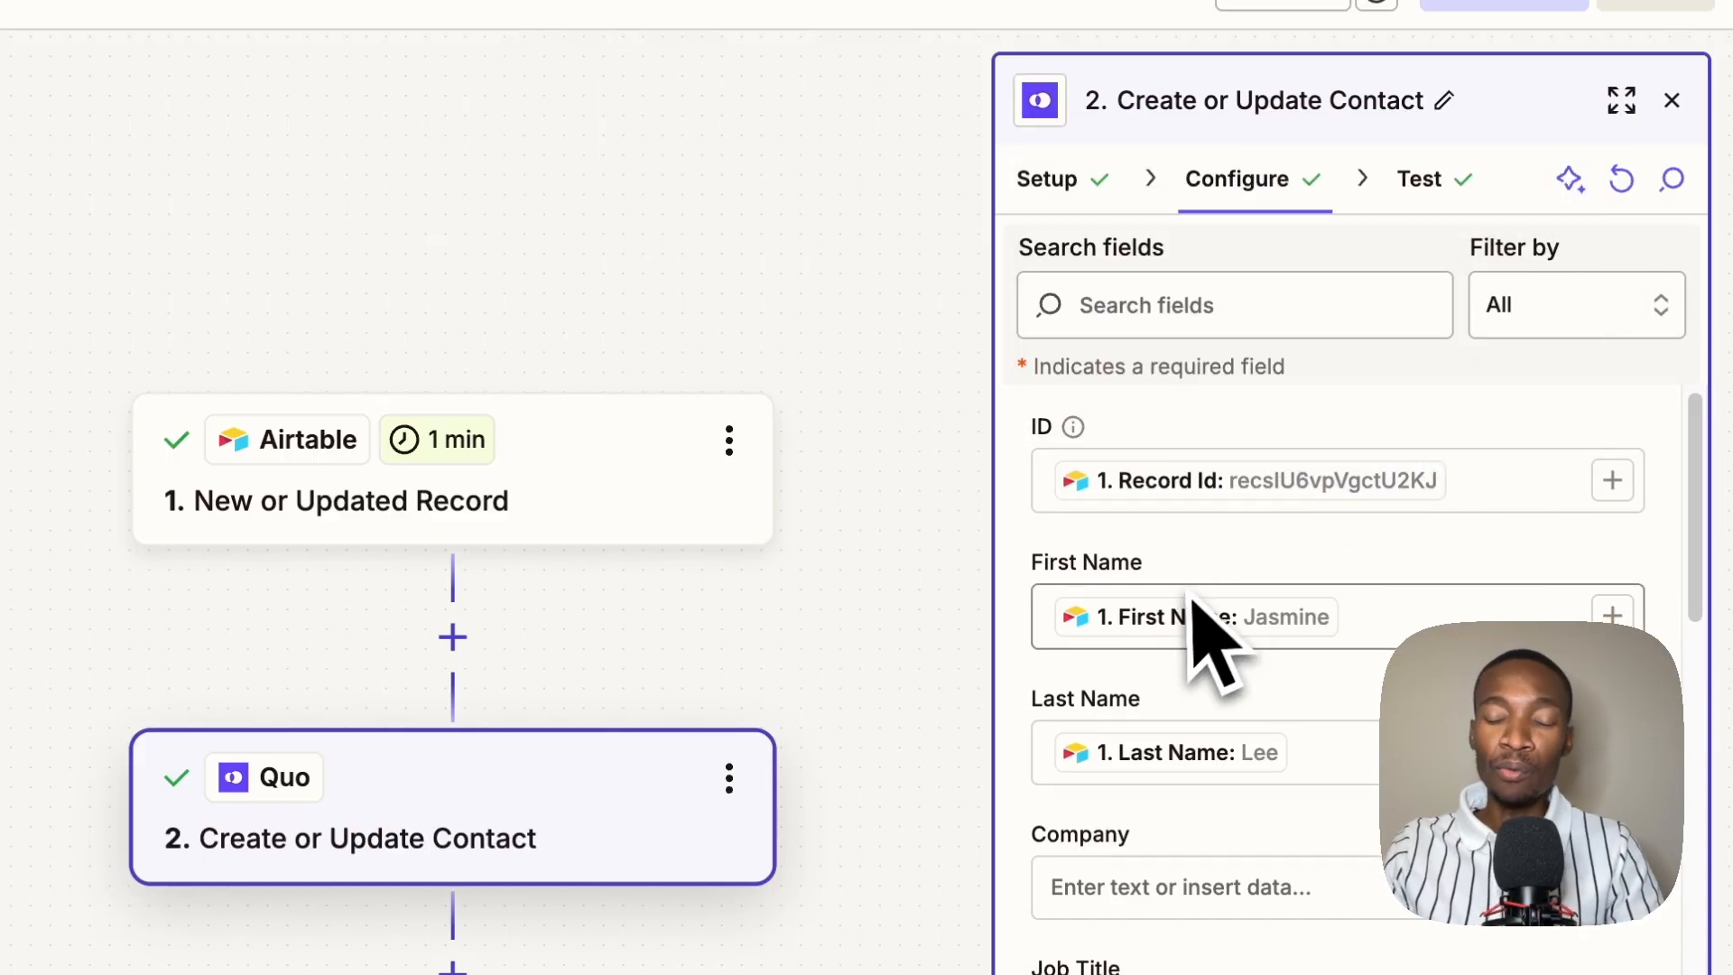
pyautogui.scroll(-3, 1367, 708)
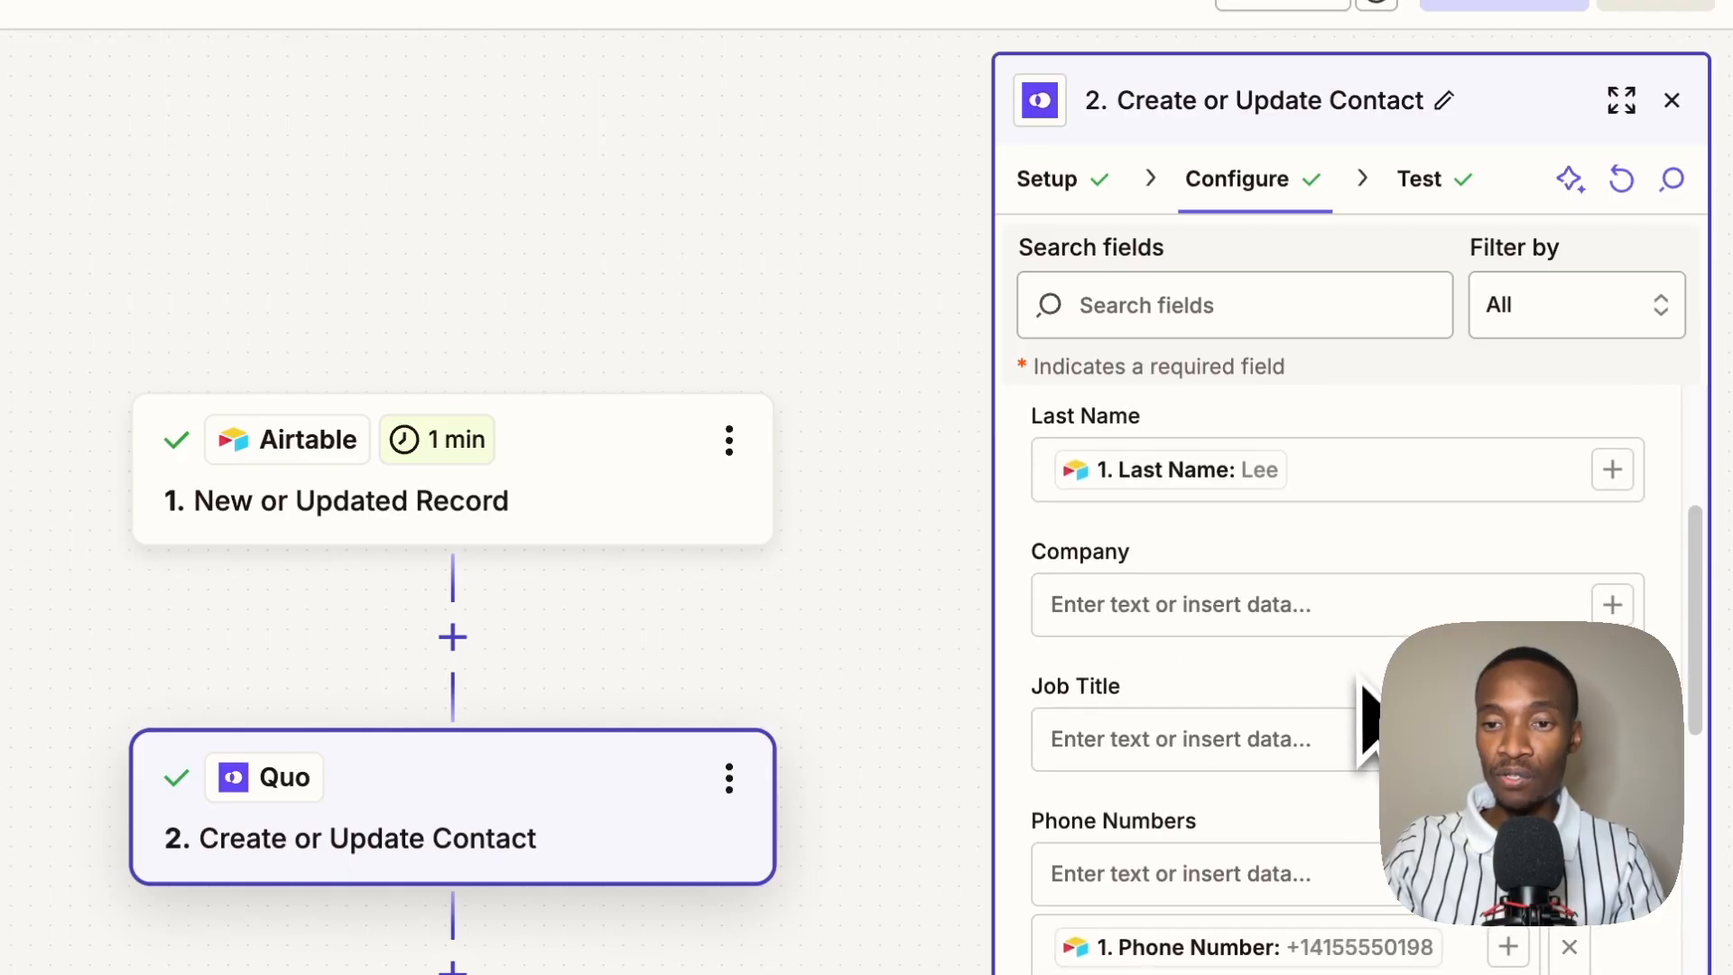
pyautogui.scroll(3, 1362, 707)
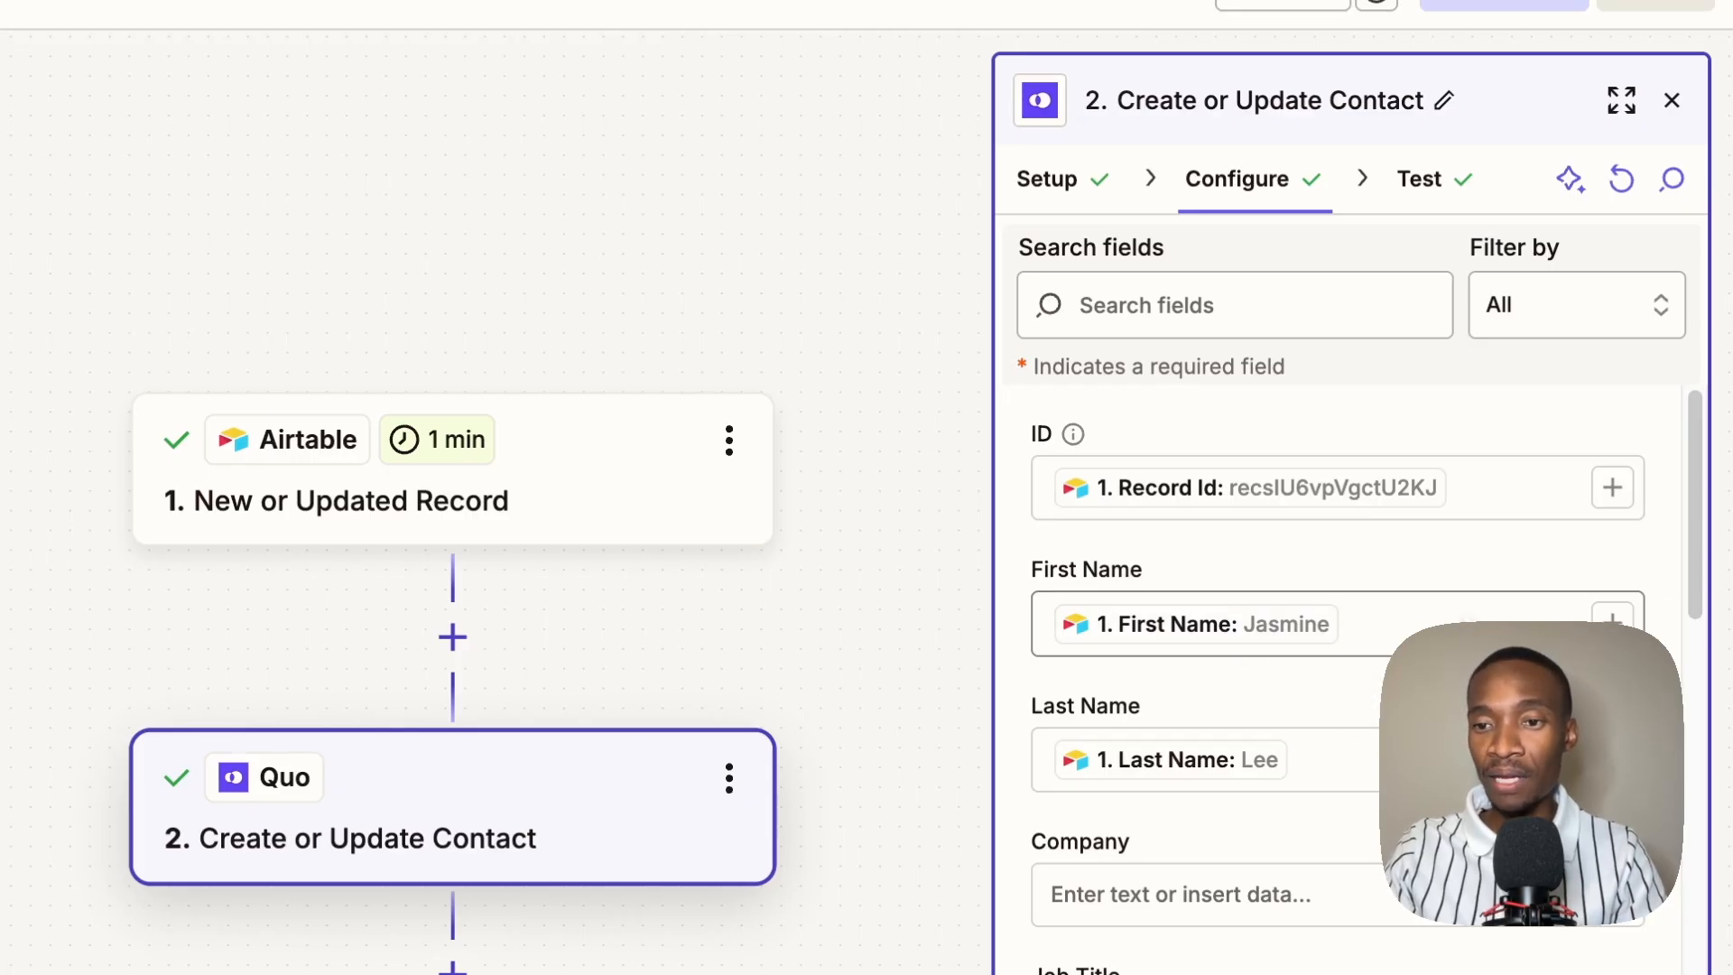
pyautogui.click(1471, 472)
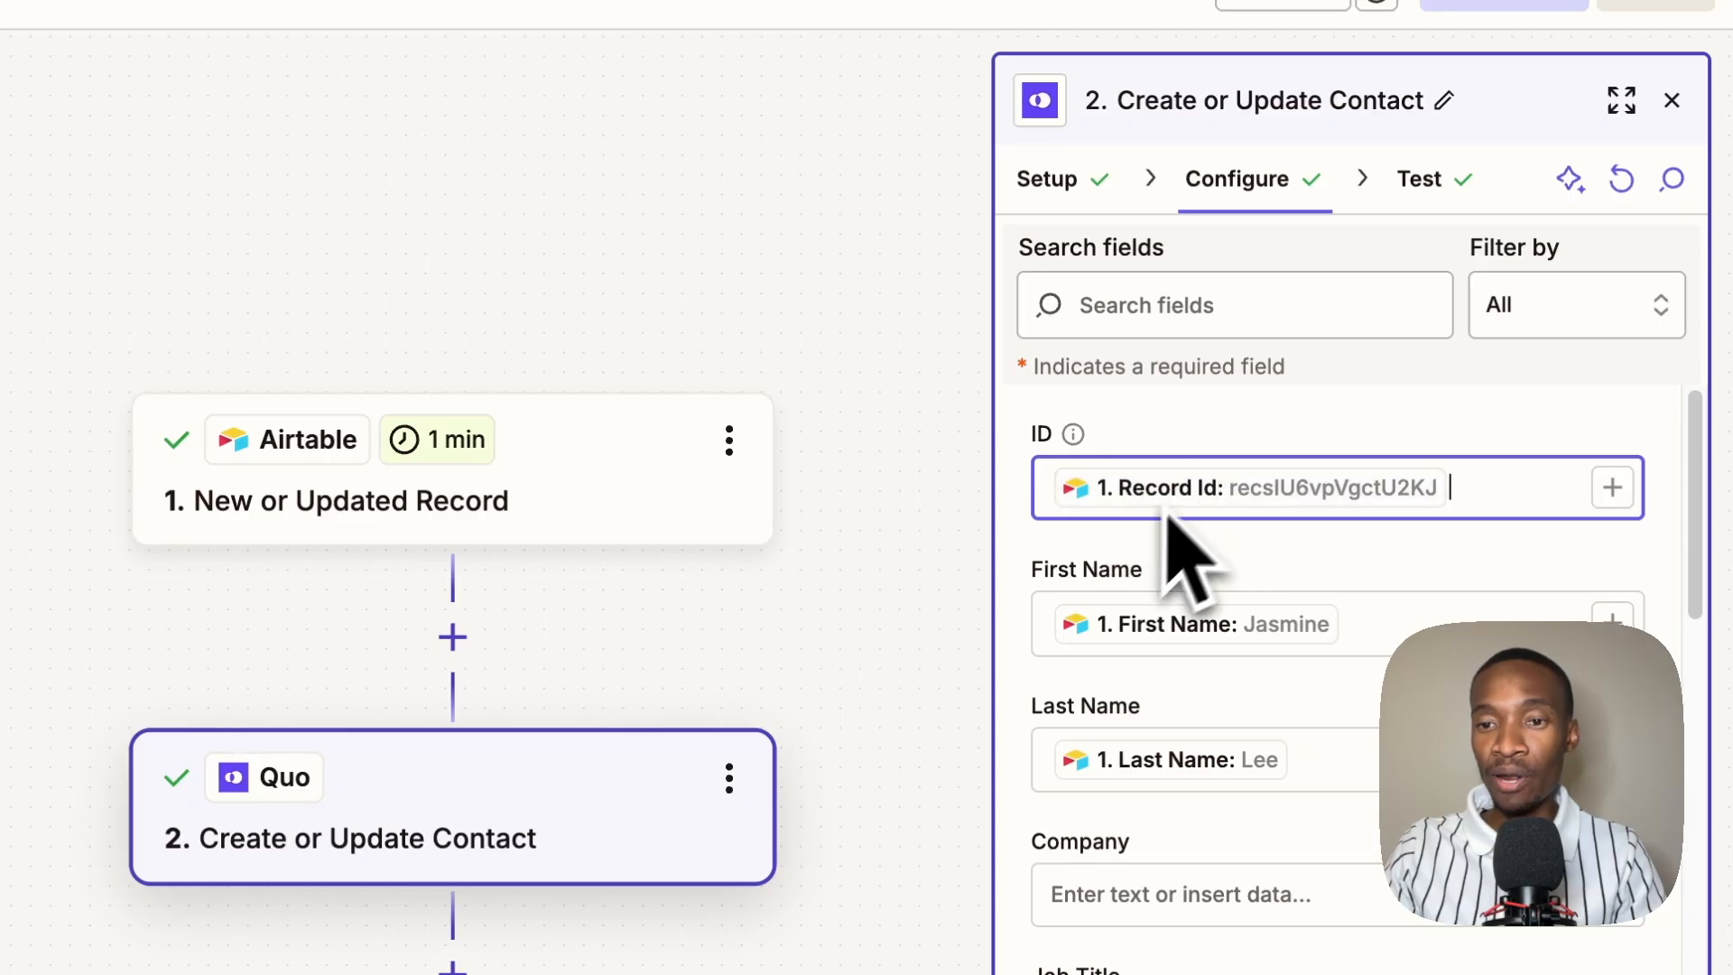
pyautogui.click(1611, 492)
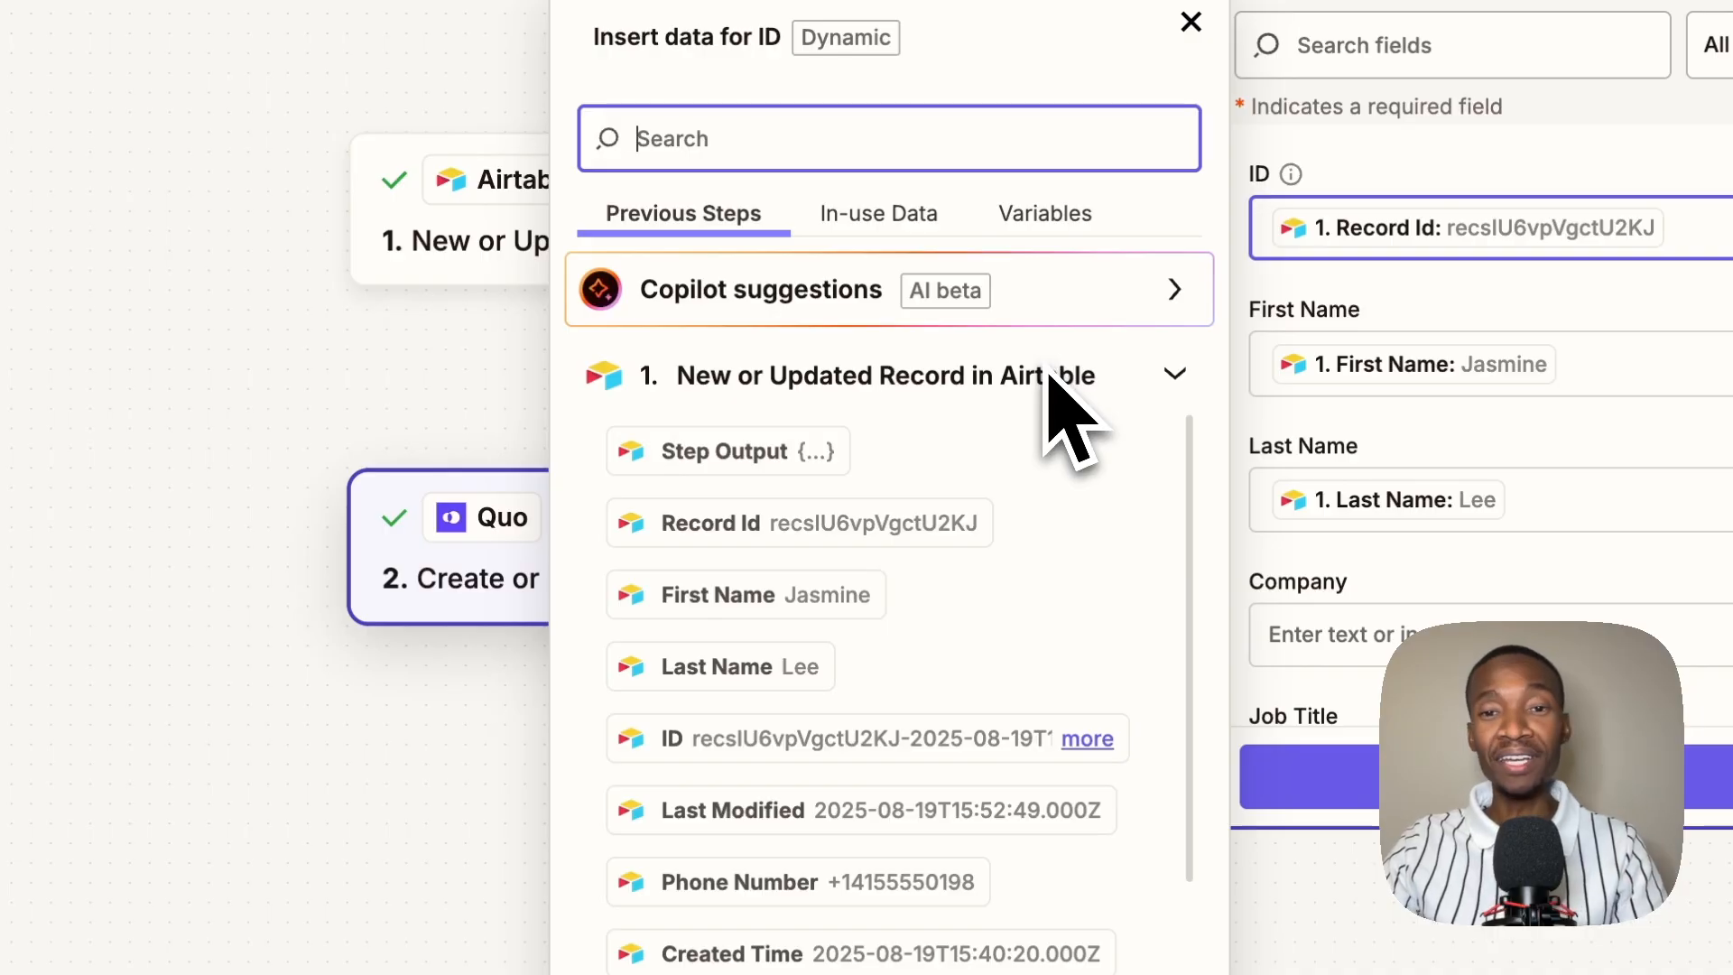
pyautogui.scroll(-2, 817, 695)
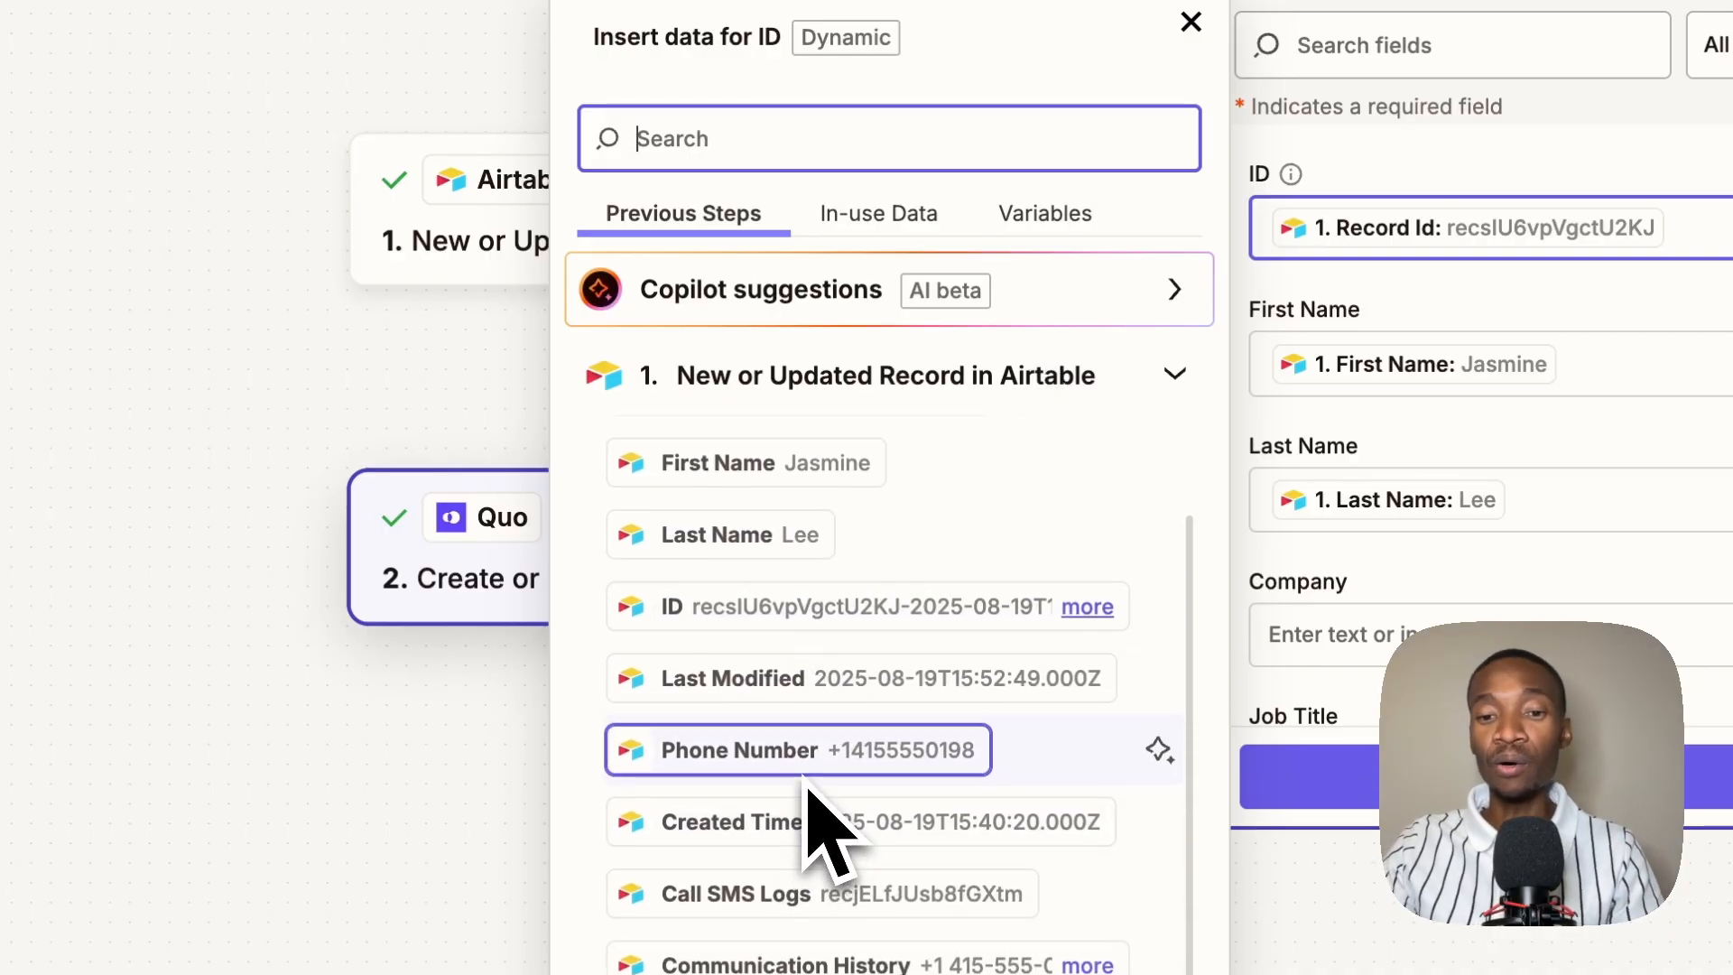
pyautogui.scroll(2, 798, 785)
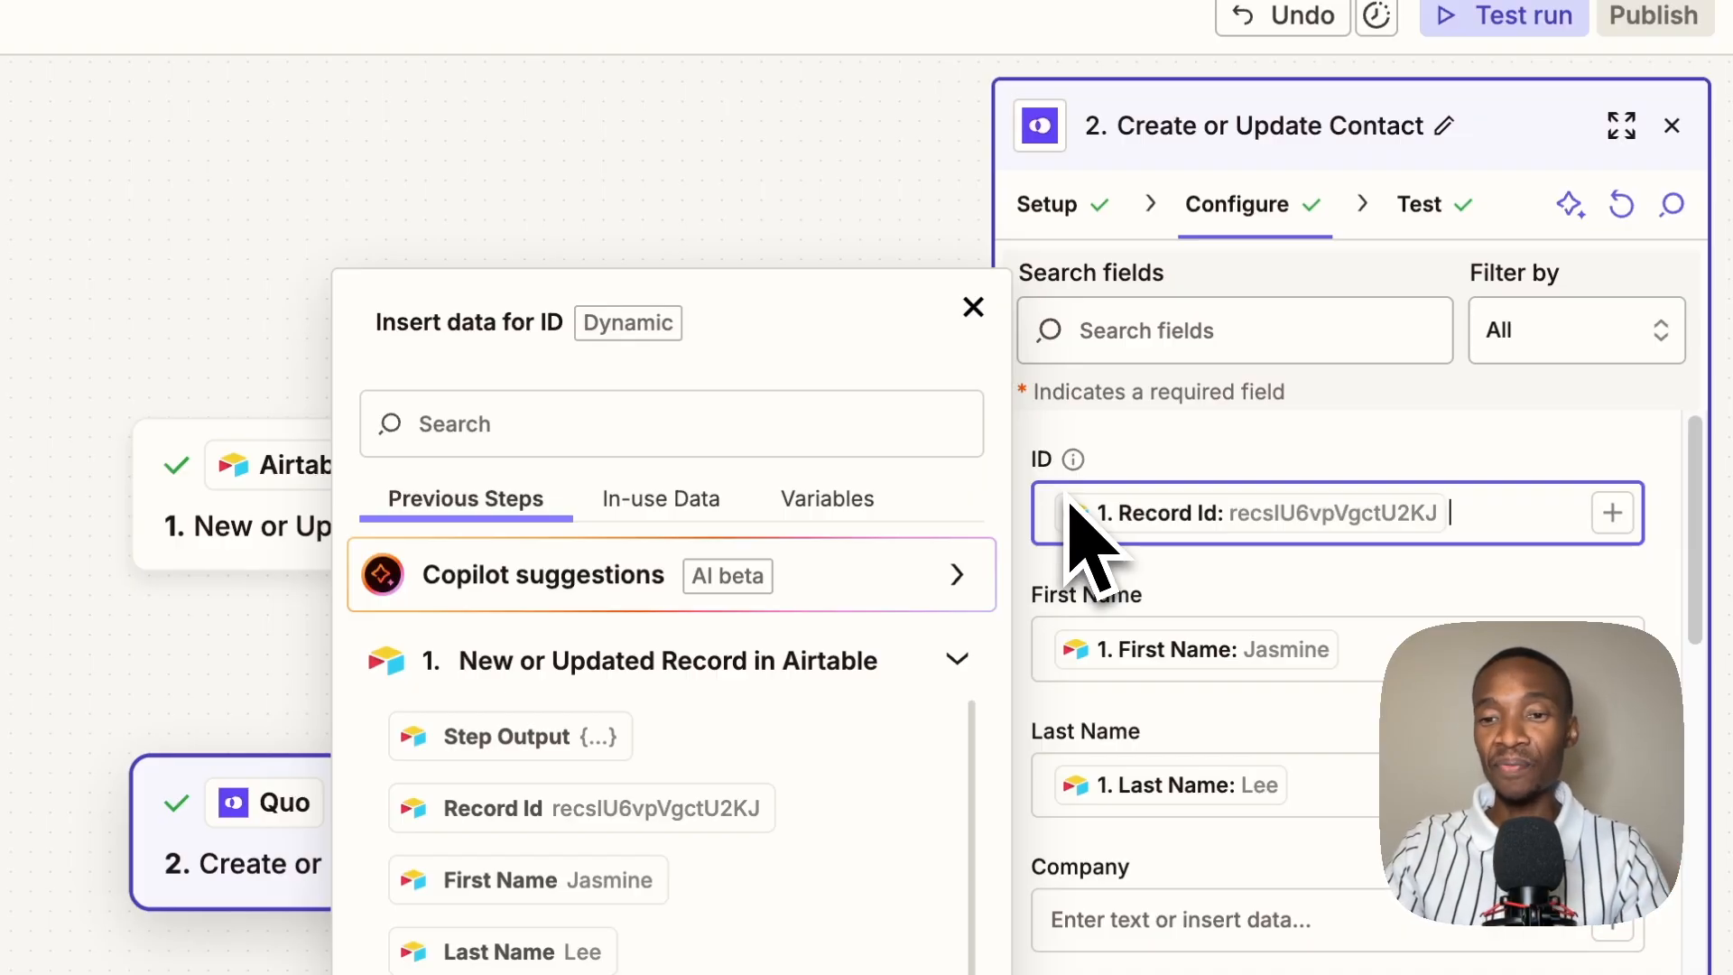
pyautogui.scroll(-1, 1287, 658)
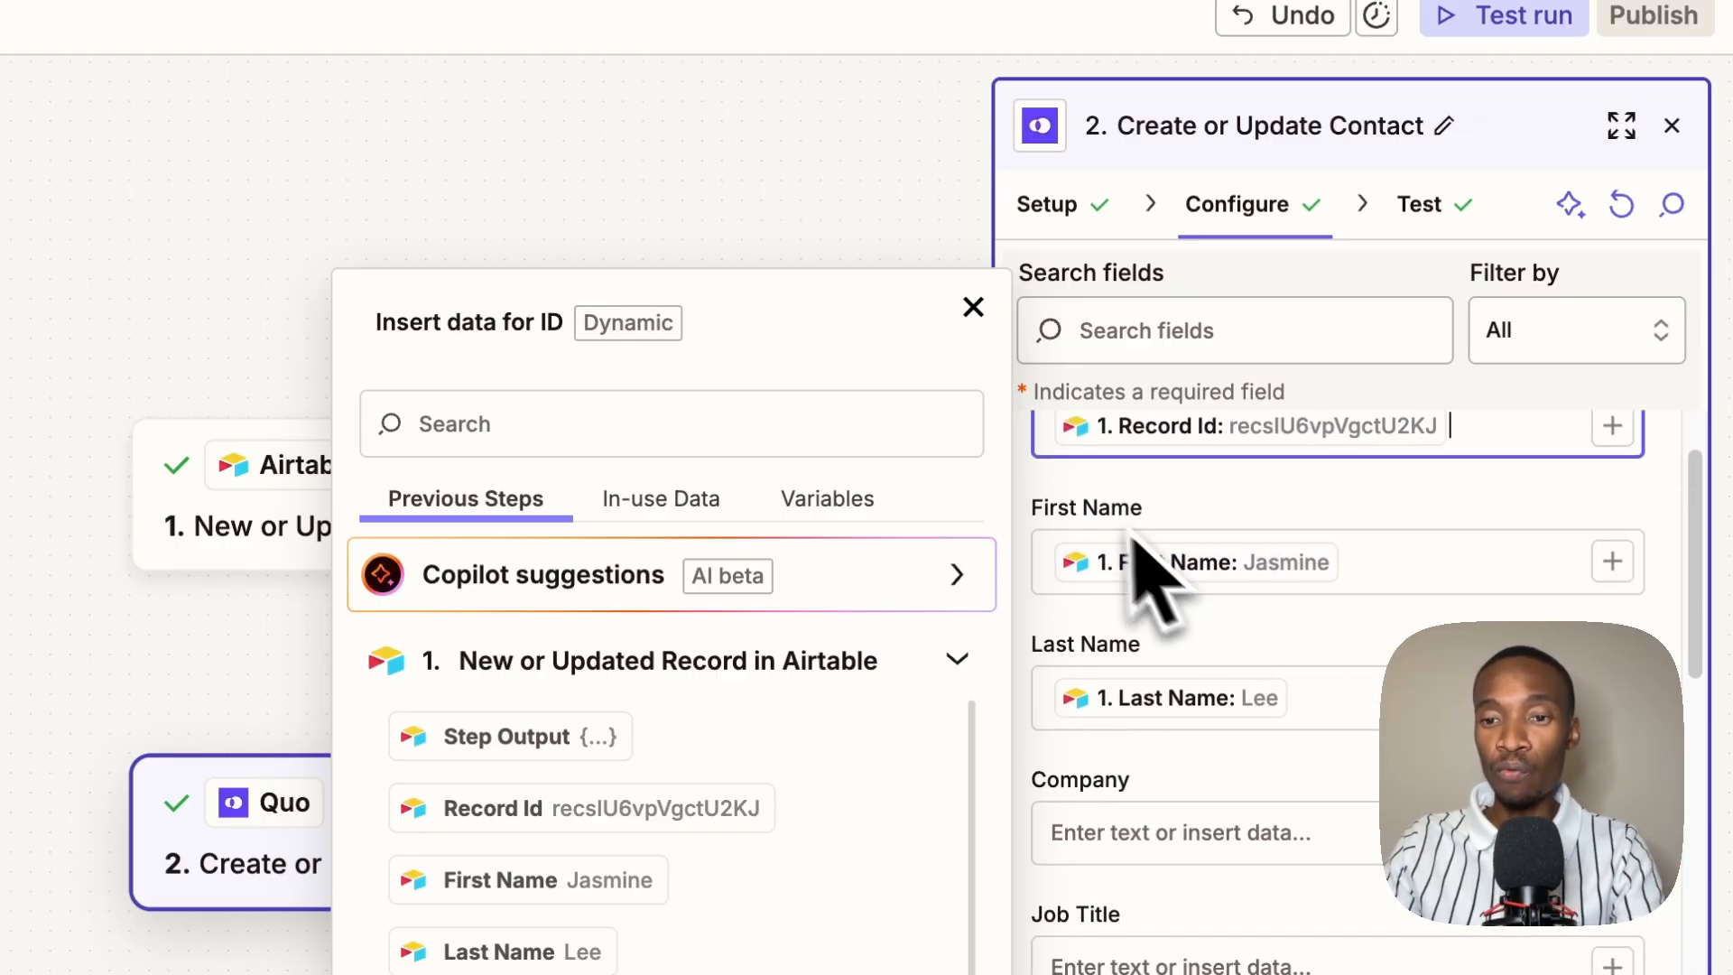
pyautogui.scroll(-2, 1139, 550)
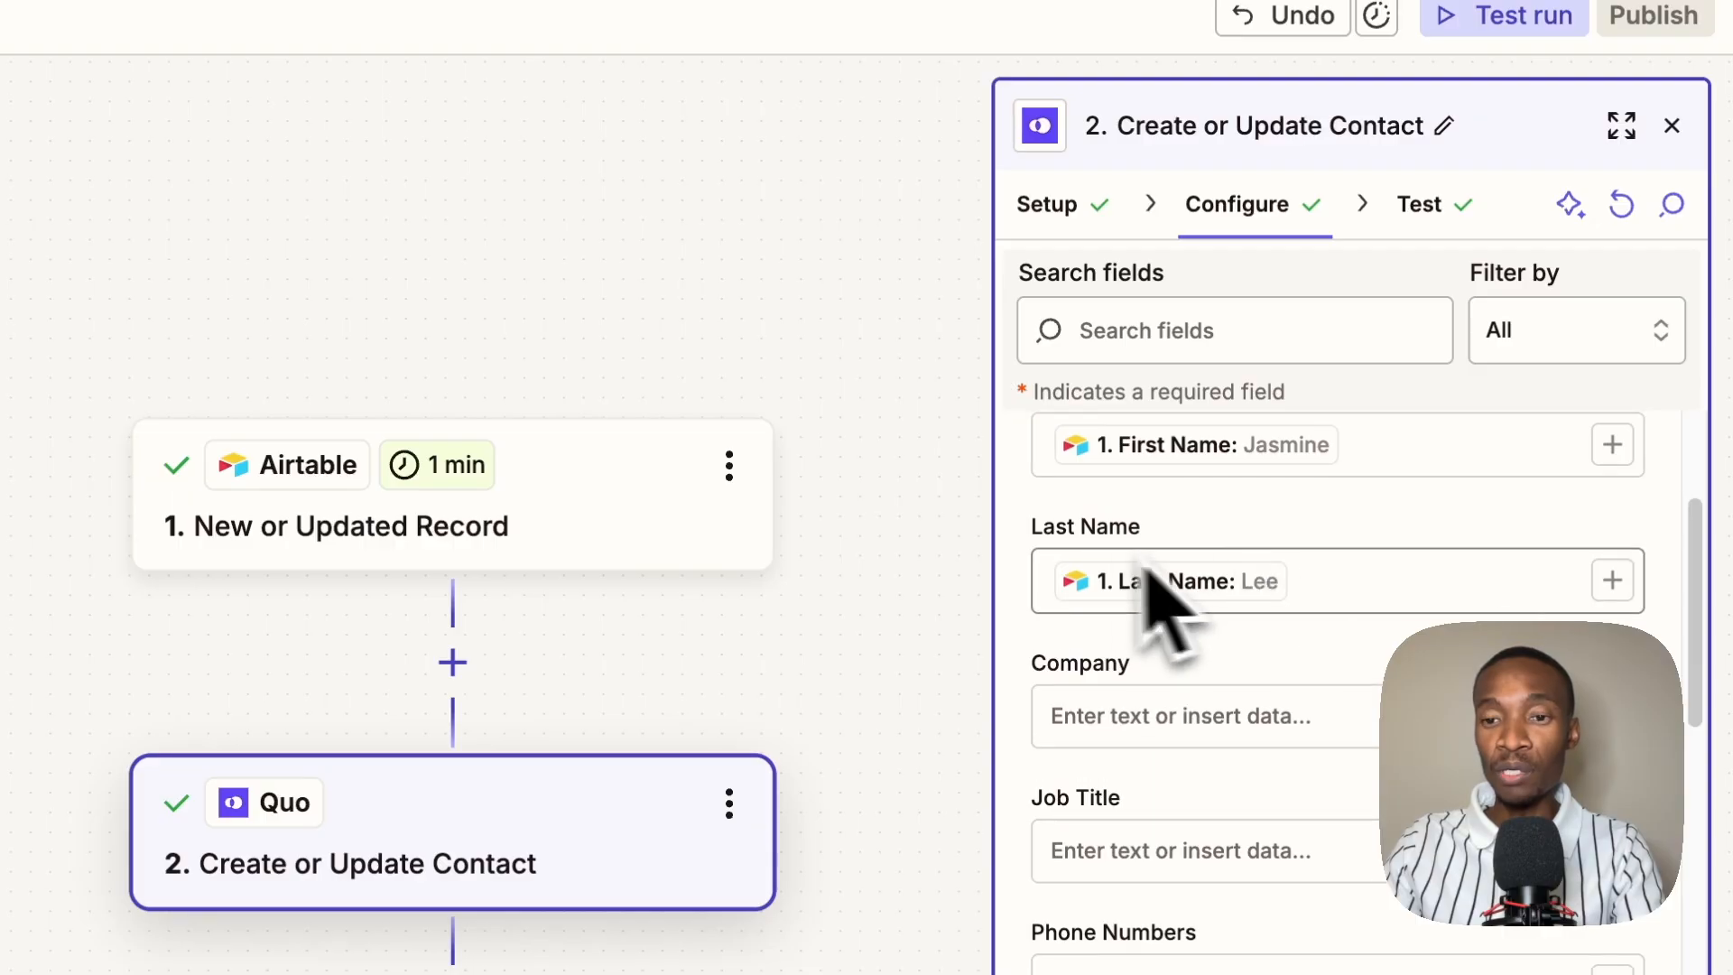
pyautogui.scroll(1, 1237, 599)
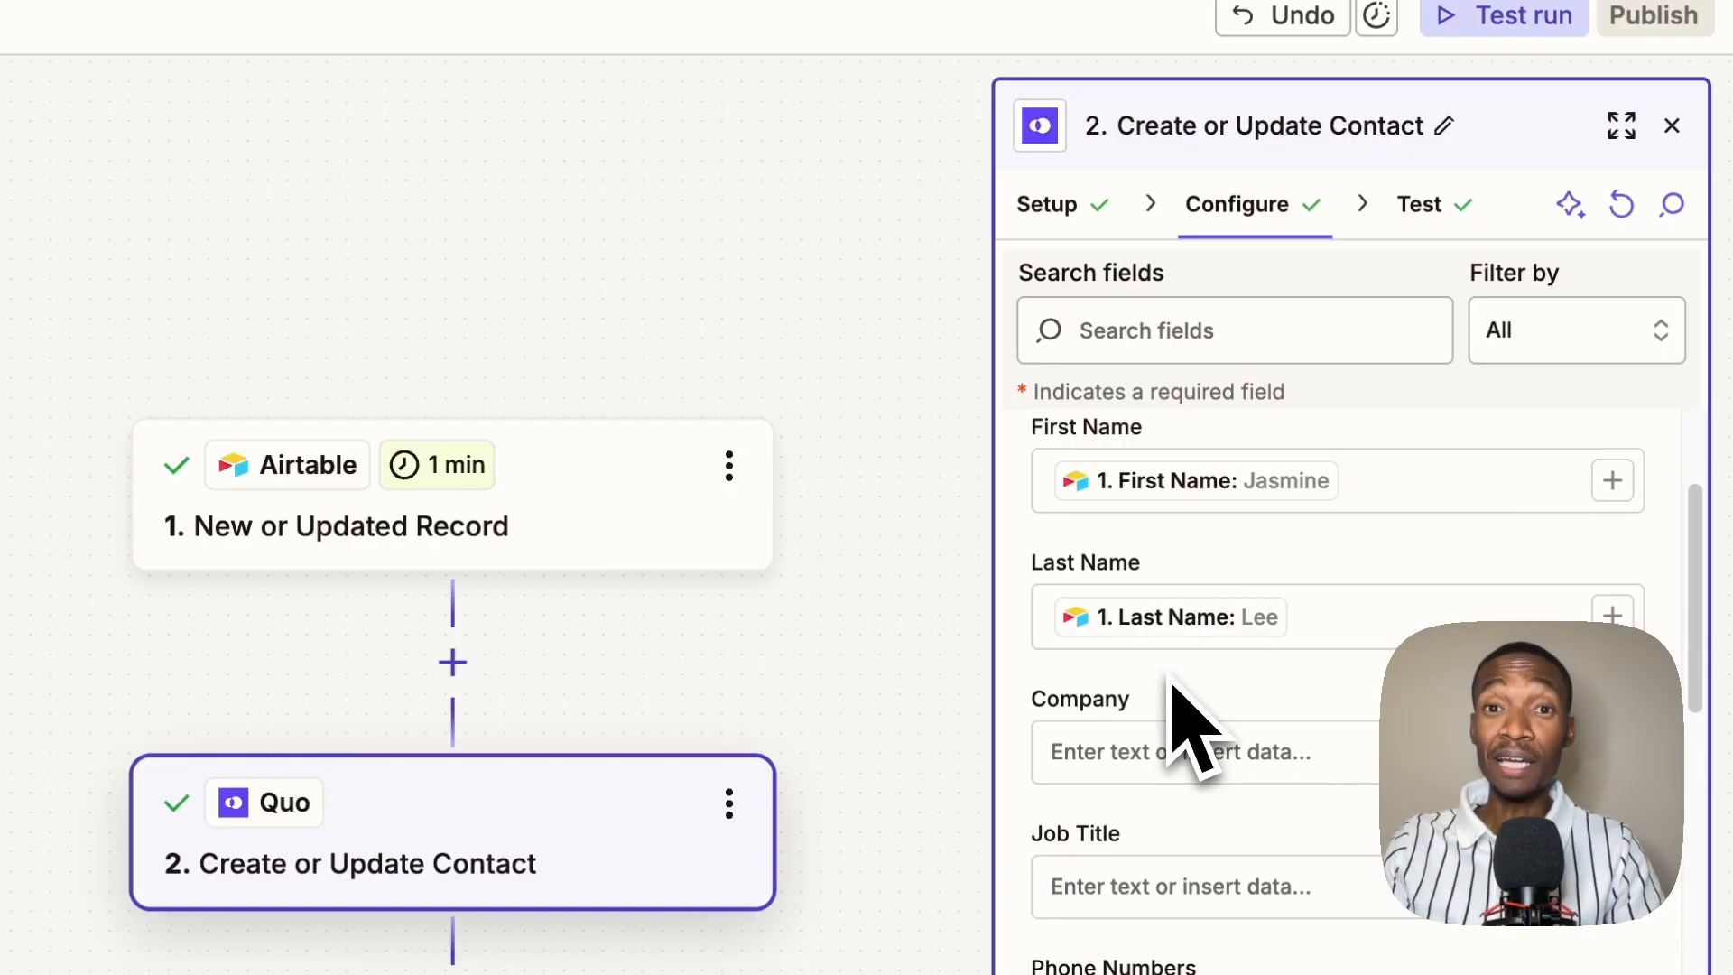
pyautogui.scroll(-3, 1173, 691)
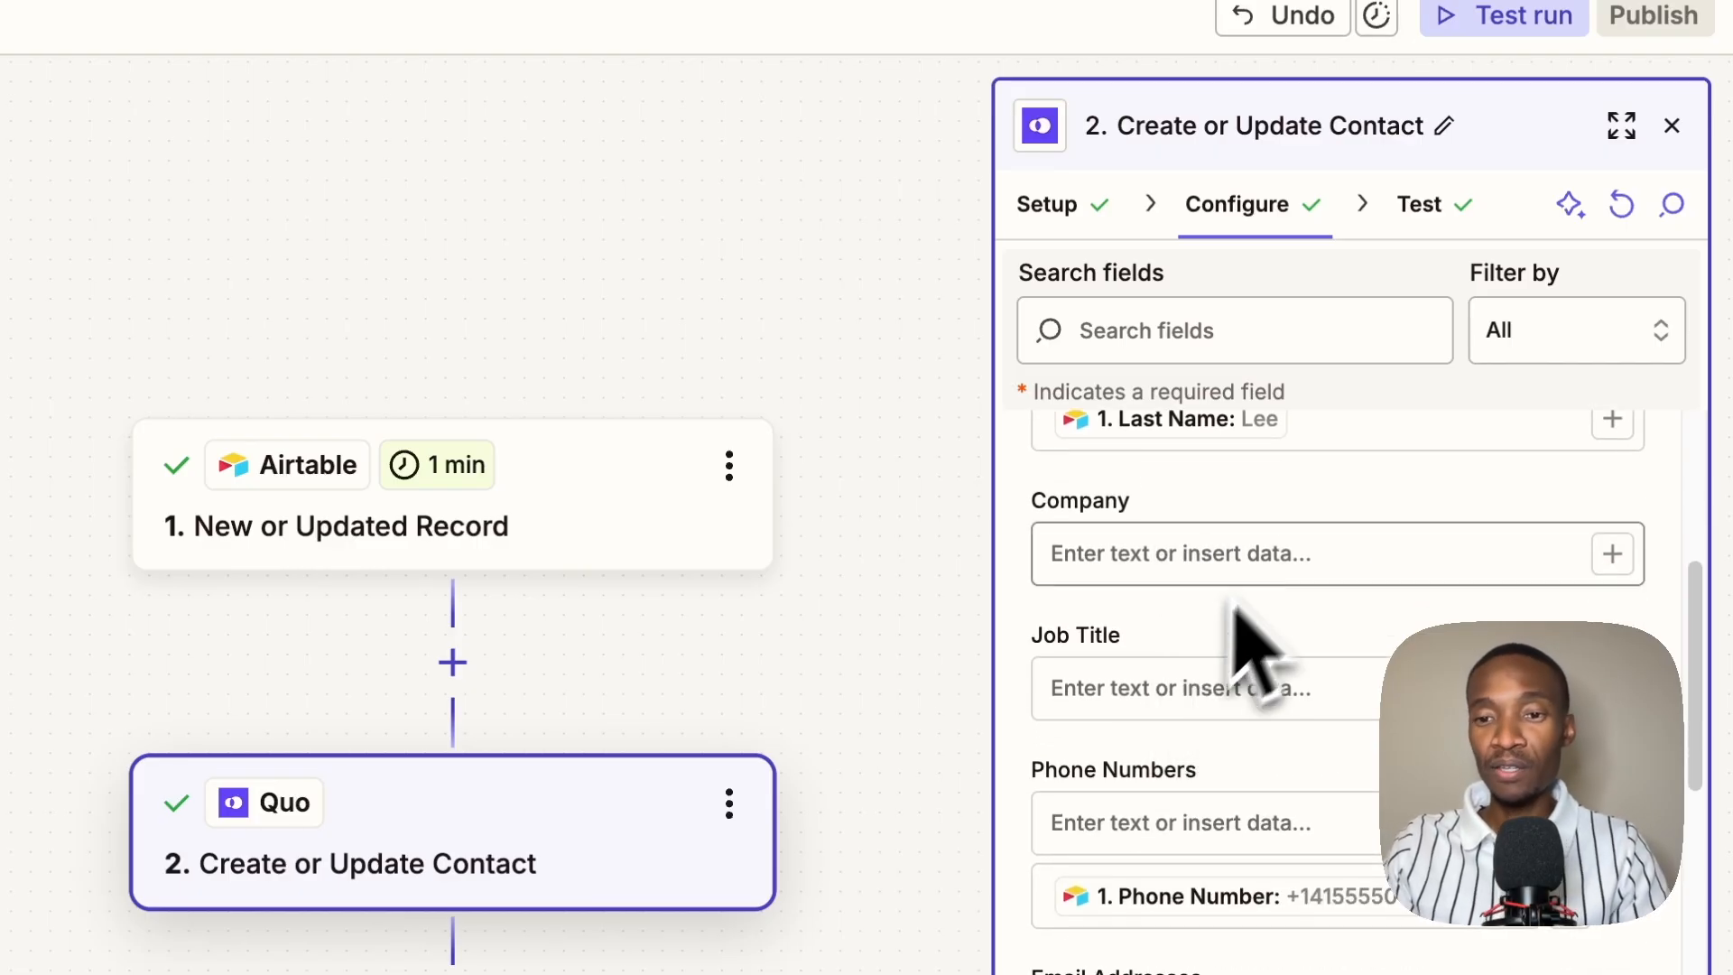
pyautogui.scroll(-2, 1259, 591)
pyautogui.scroll(-6, 1246, 686)
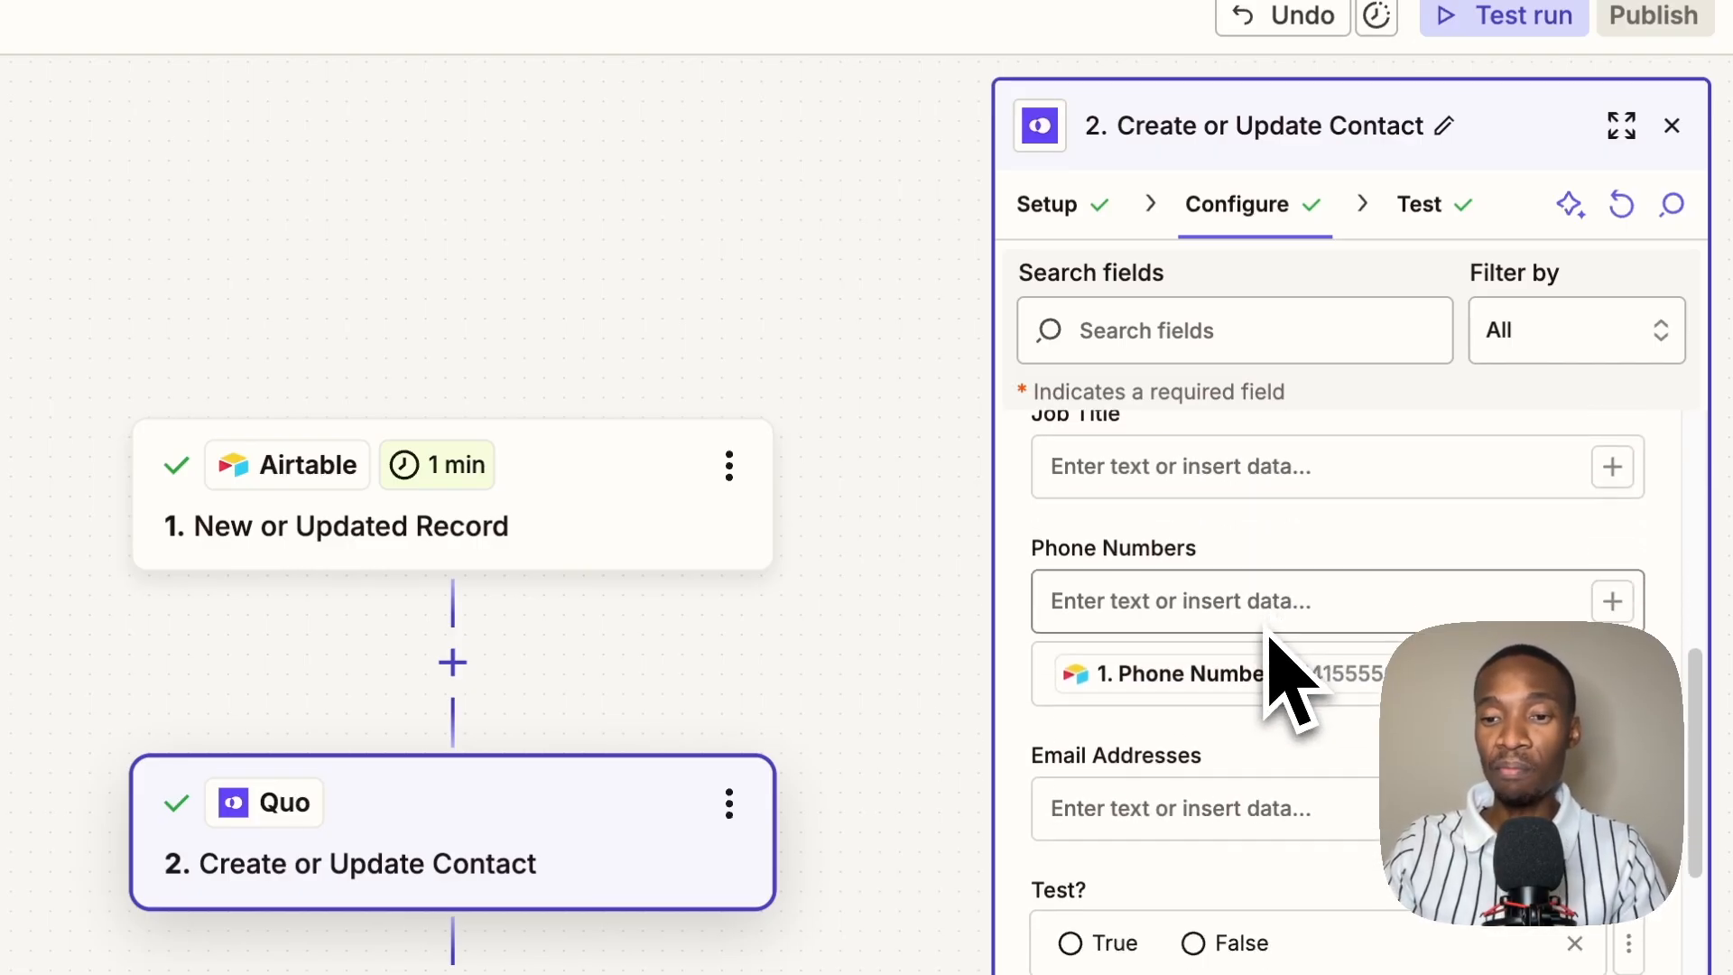
pyautogui.scroll(6, 1313, 726)
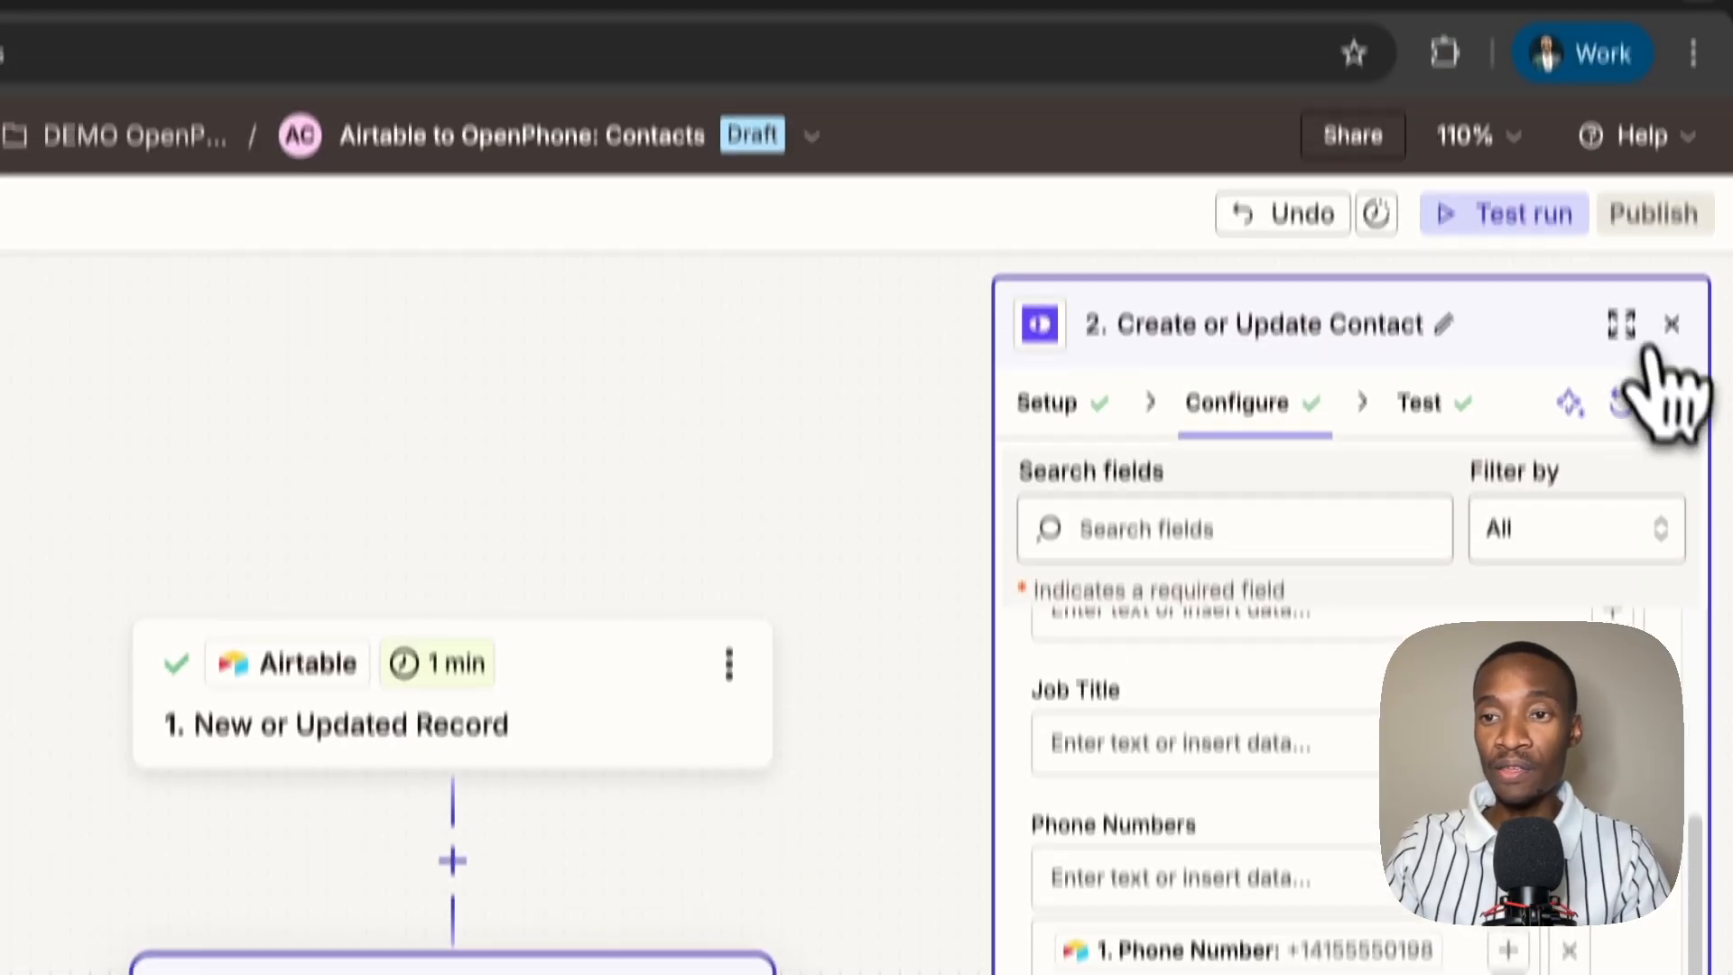
# Close the Create or Update Contact settings panel
pyautogui.click(1672, 126)
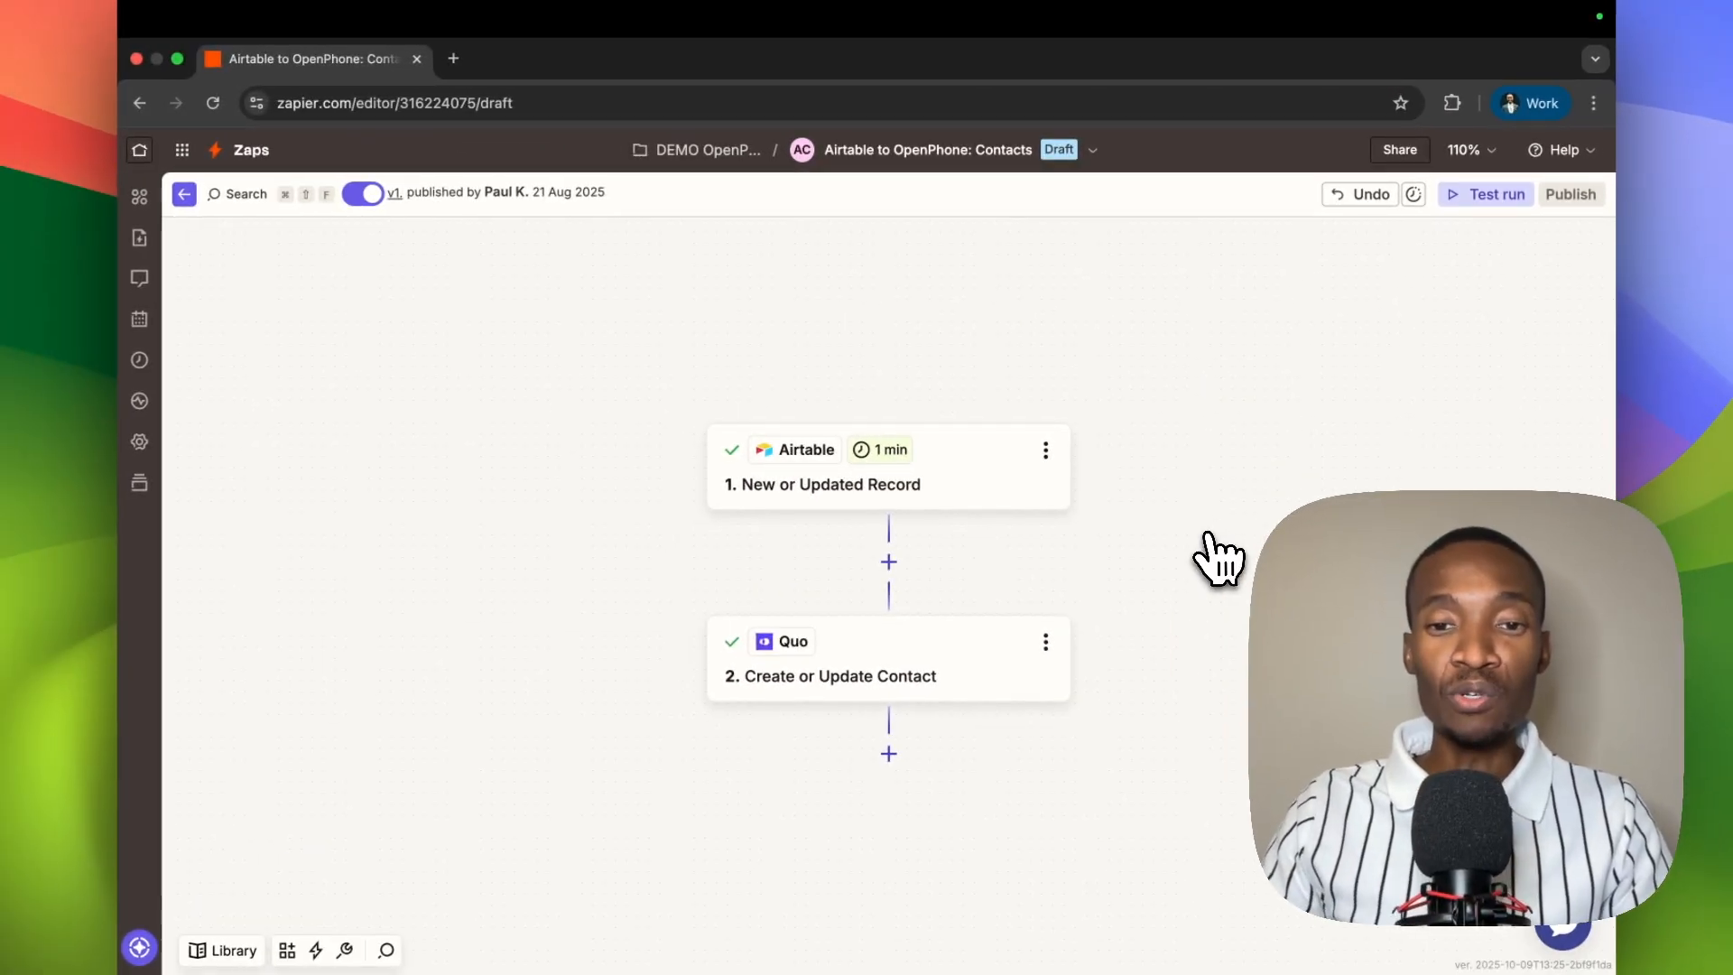